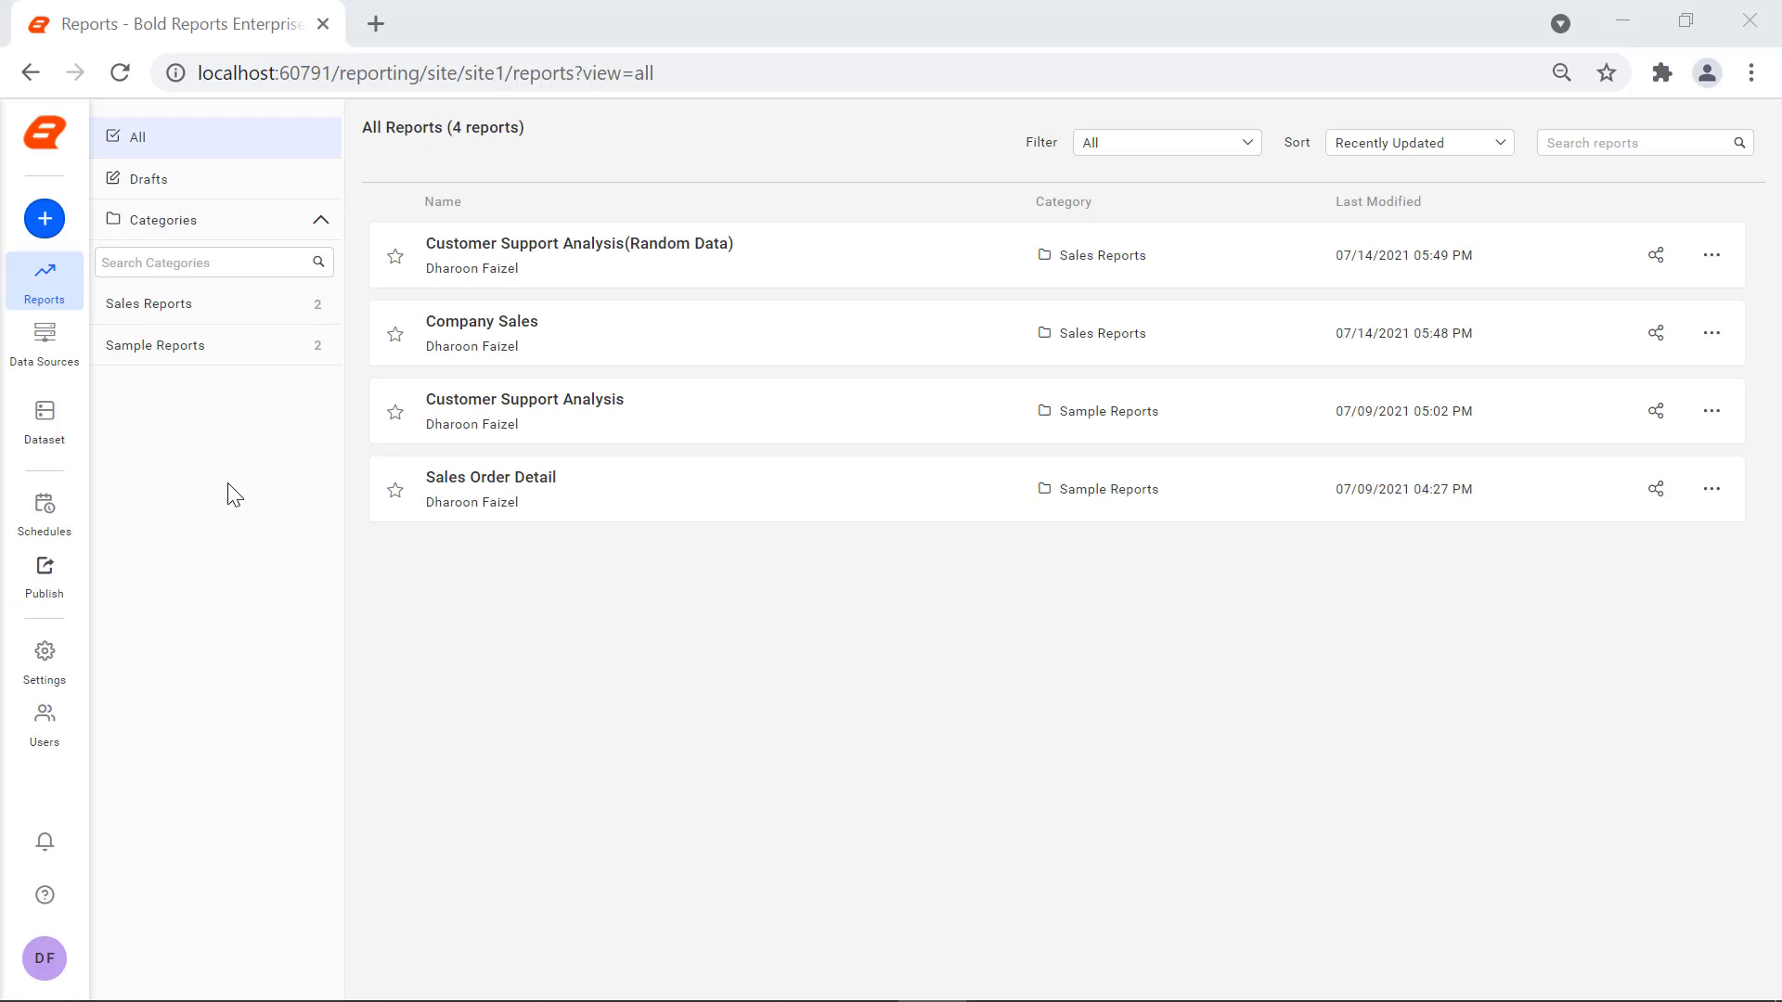
# Step: Open the Azure AD import for new users from the site's user management
pyautogui.click(62, 723)
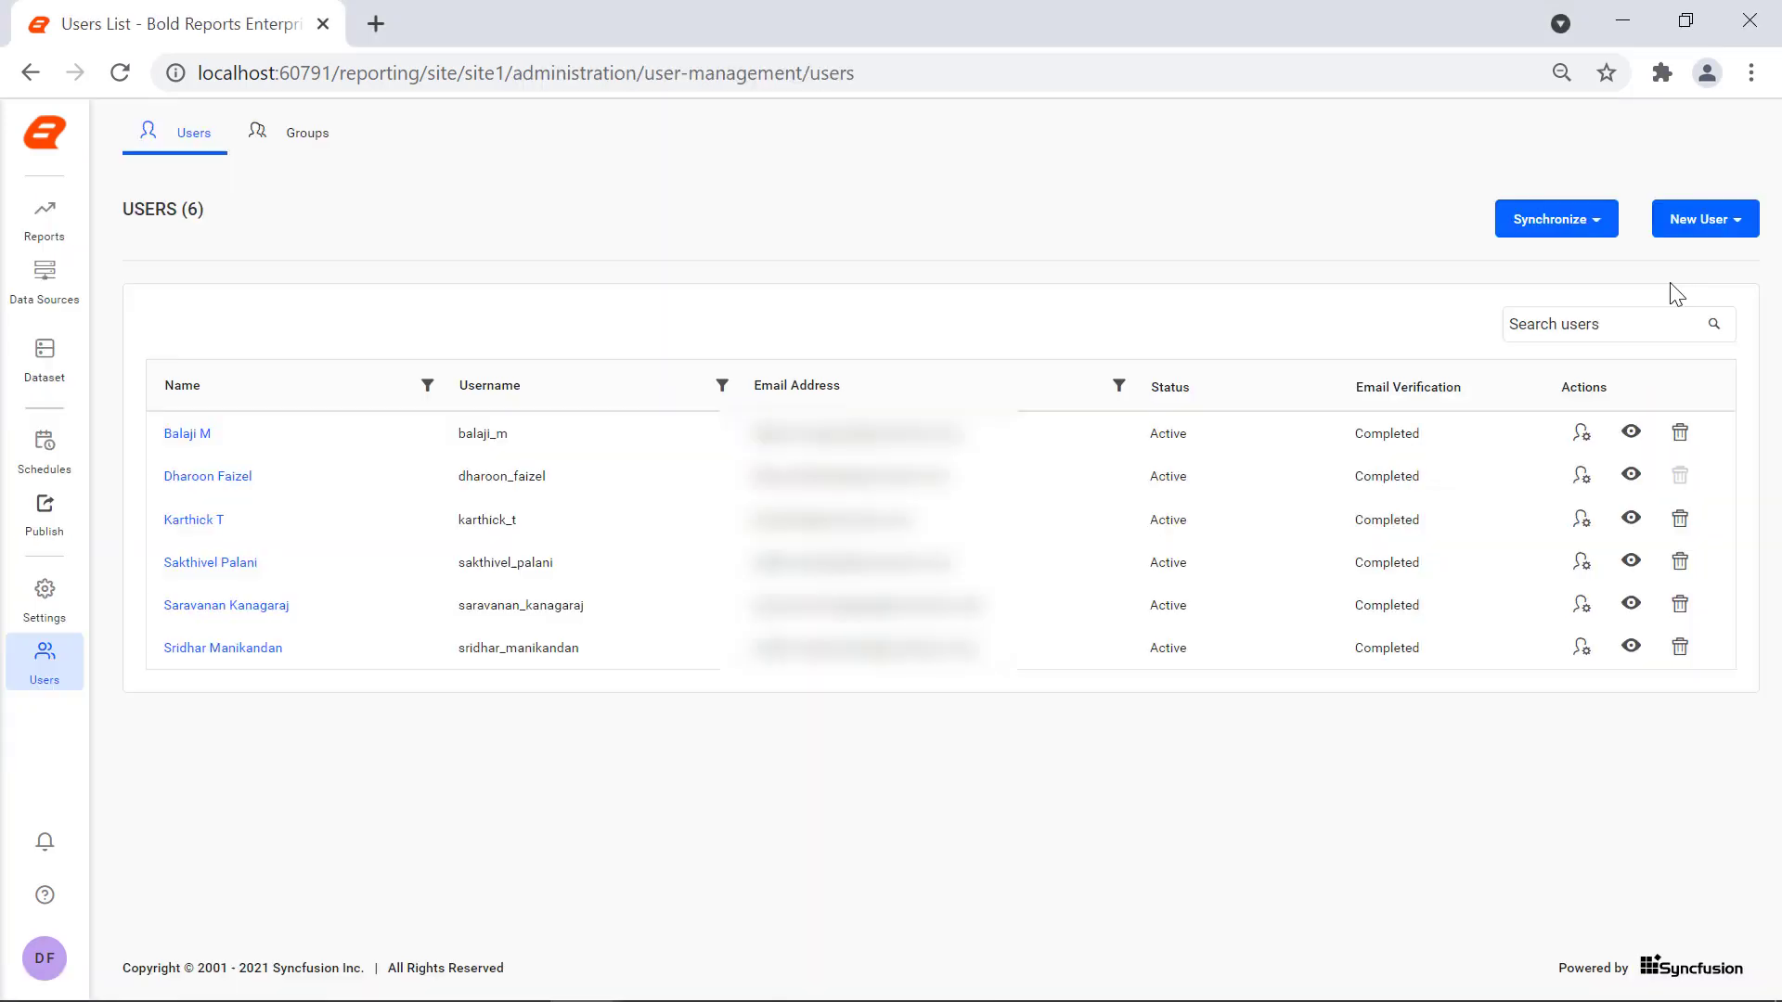
pyautogui.click(1699, 243)
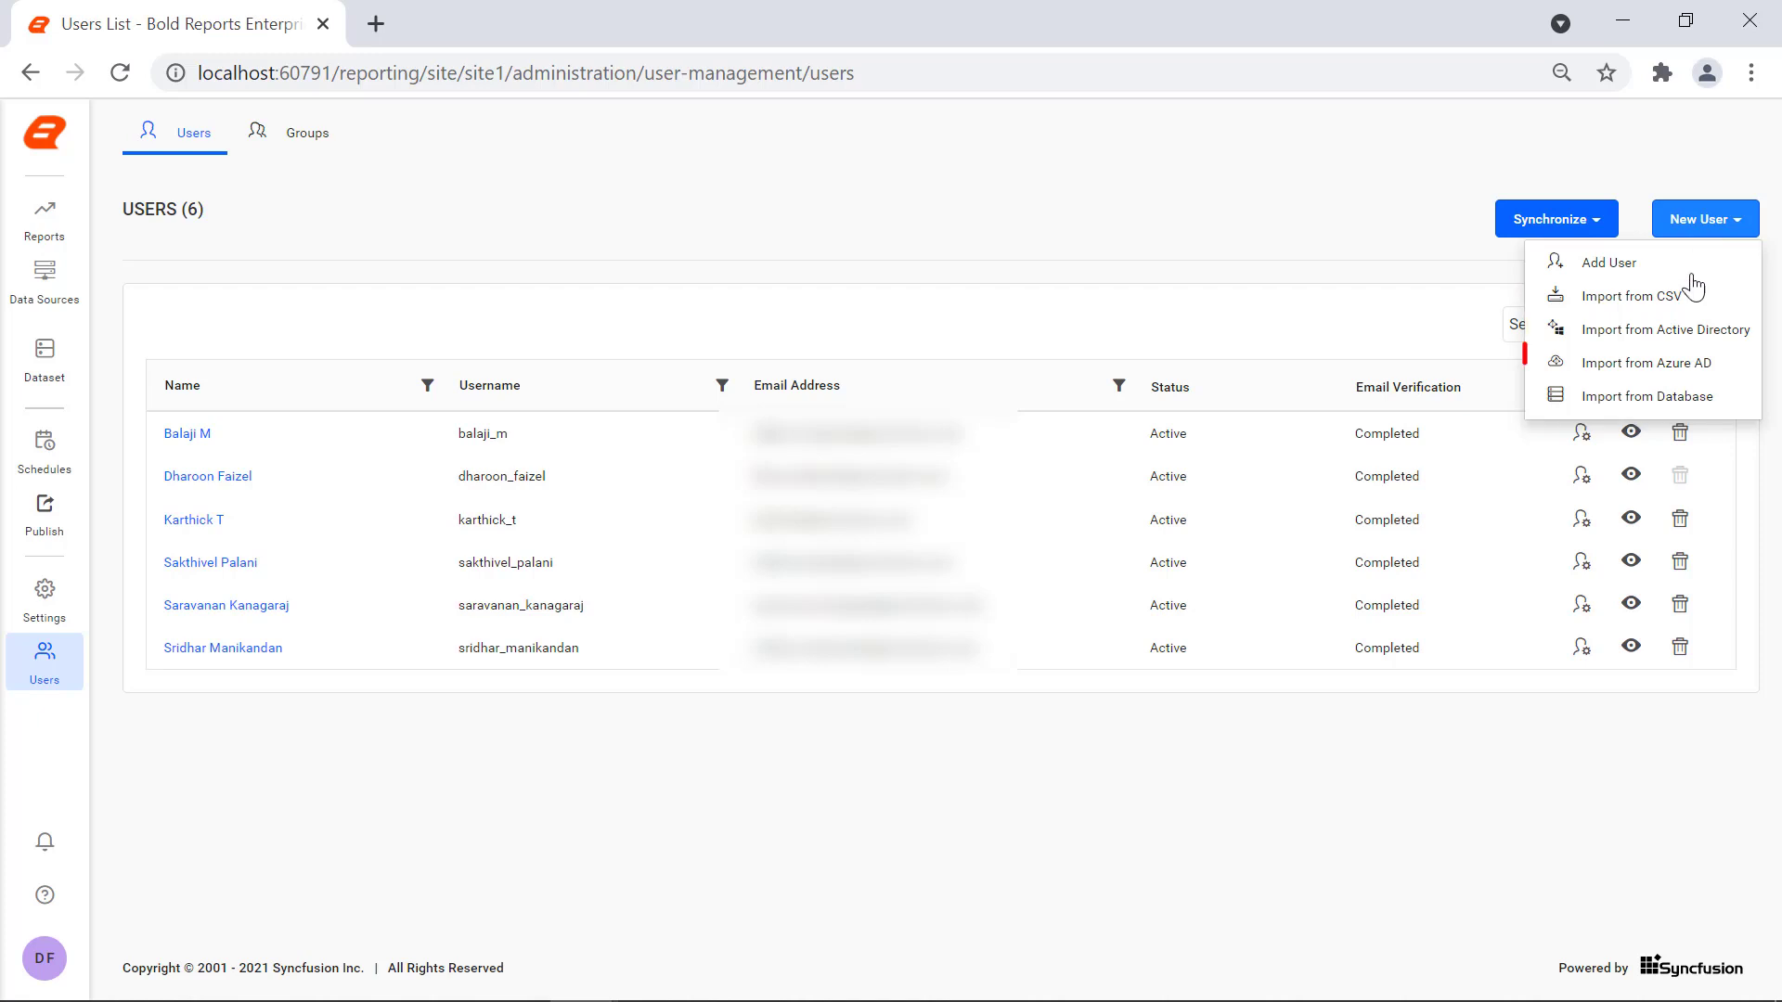
pyautogui.click(1691, 363)
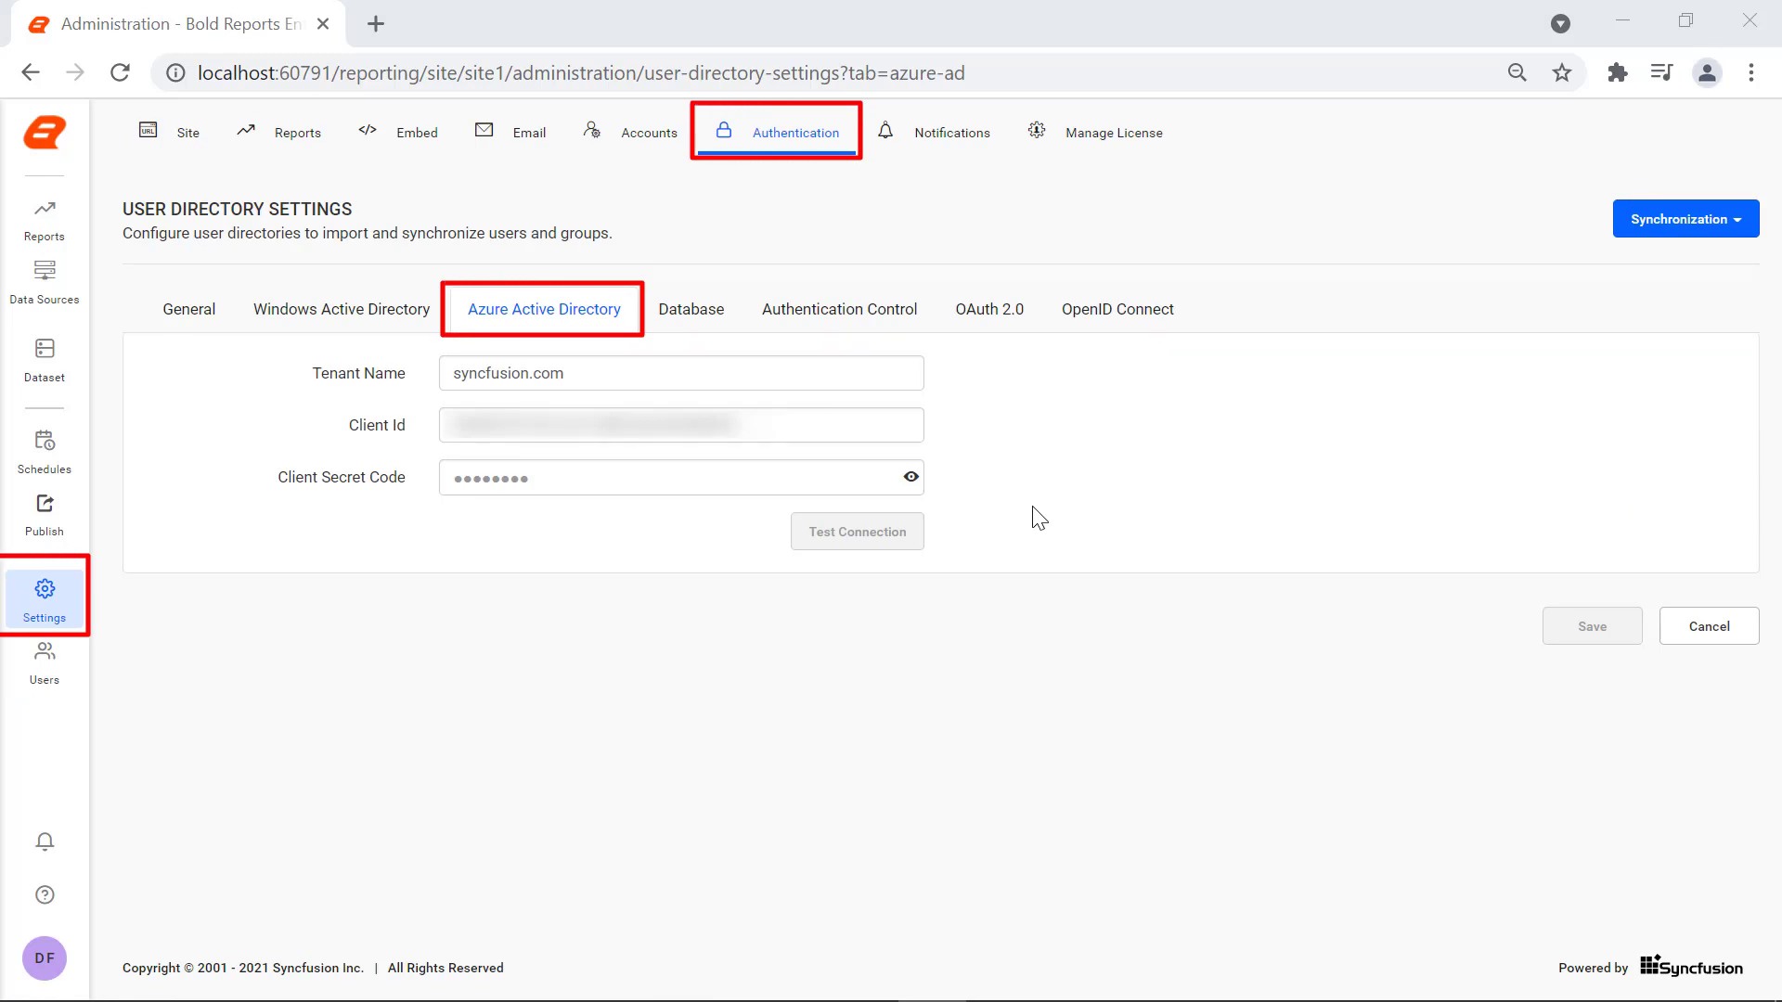
# Step: Enter the client secret code in the Azure Active Directory settings, test the connection and save the settings
pyautogui.click(879, 489)
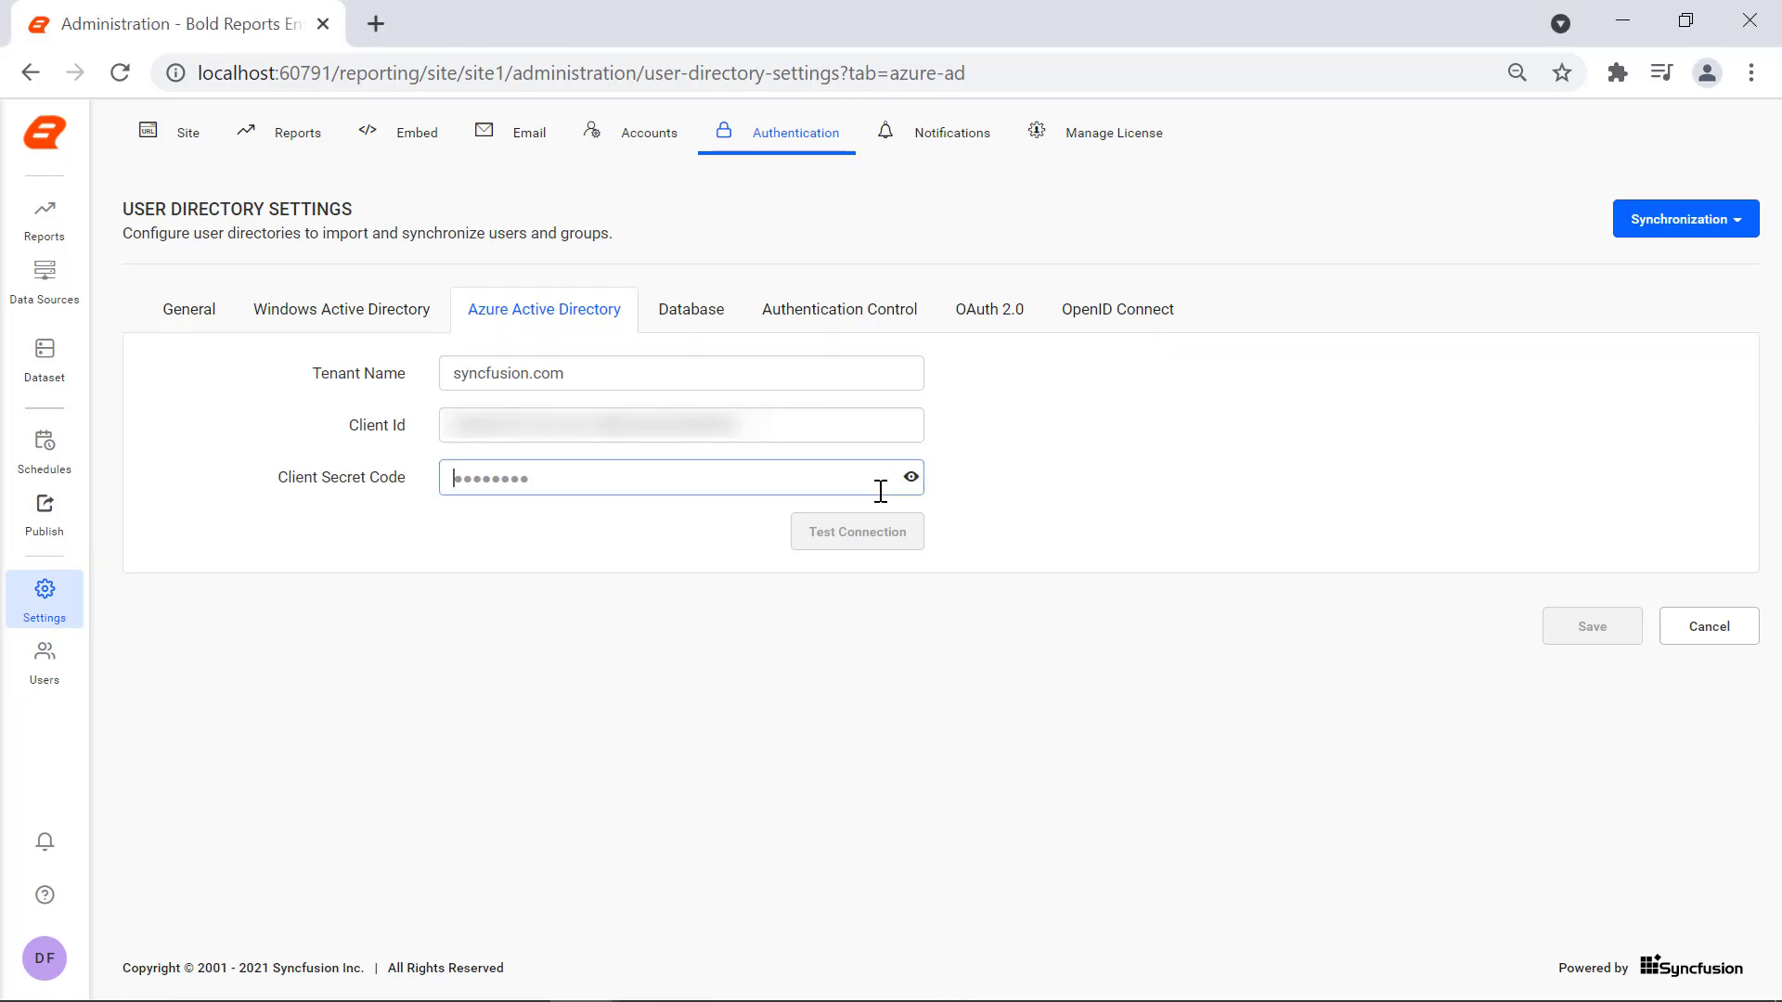
pyautogui.hotkey('ctrl', 'v')
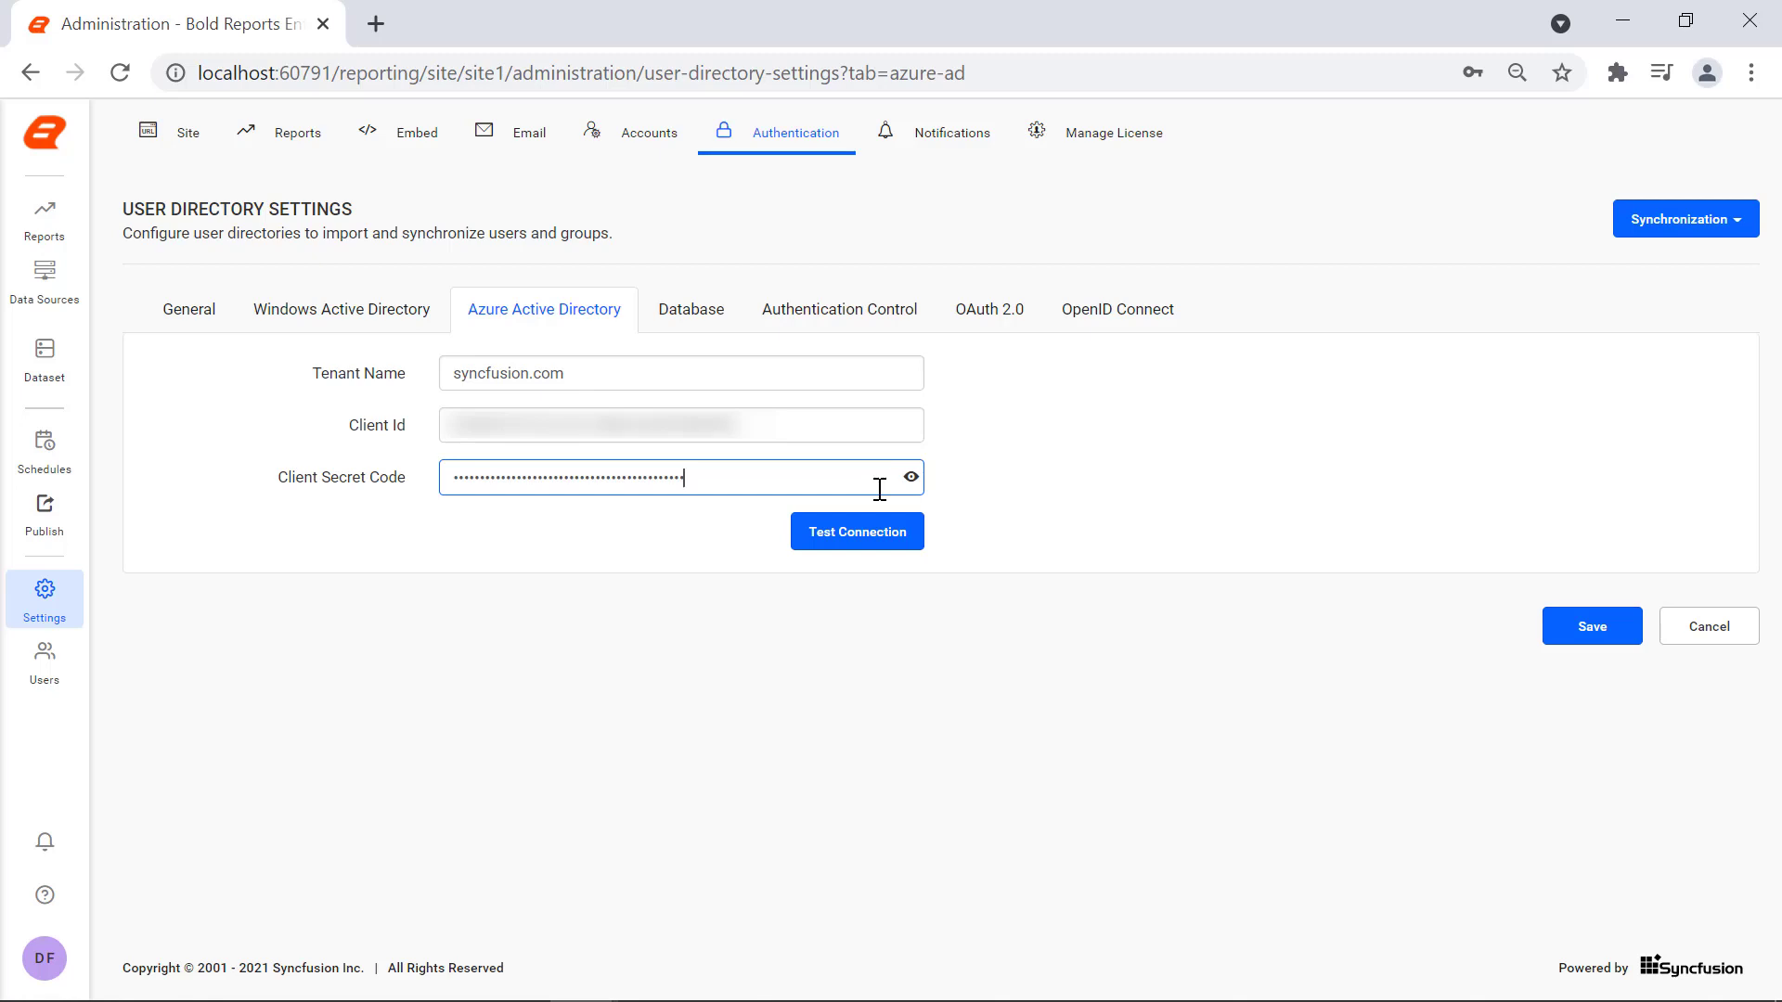
pyautogui.click(878, 548)
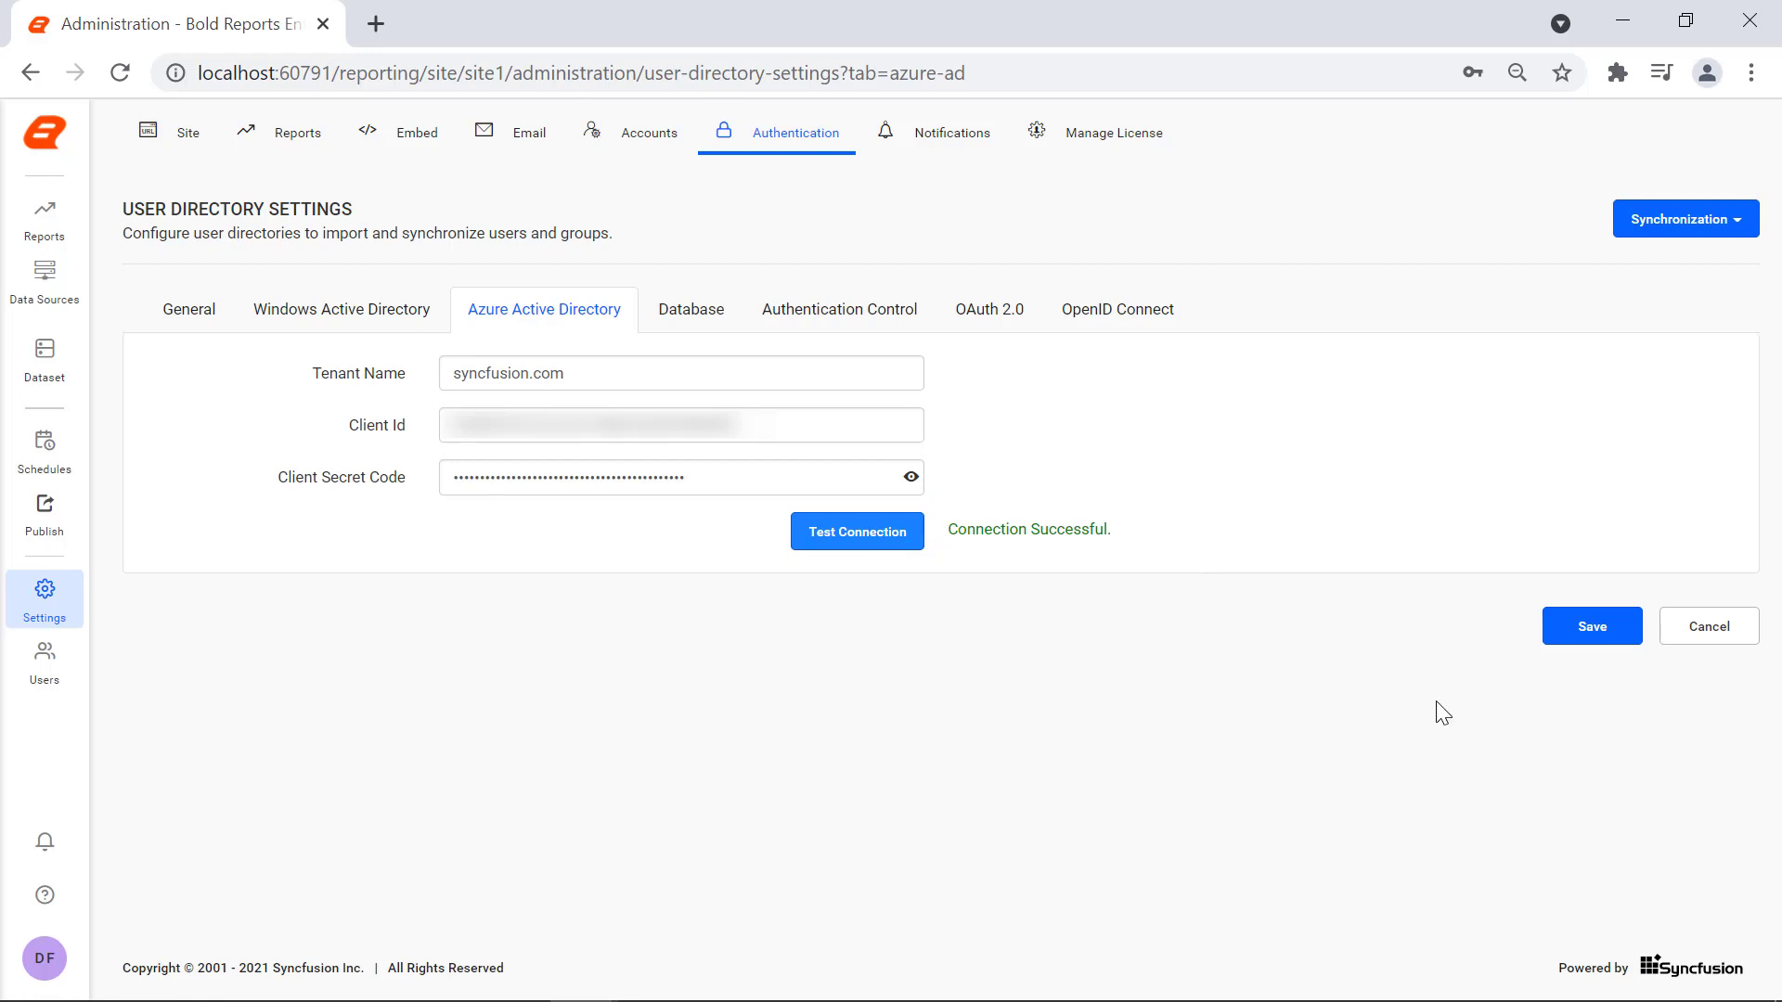
pyautogui.click(1564, 631)
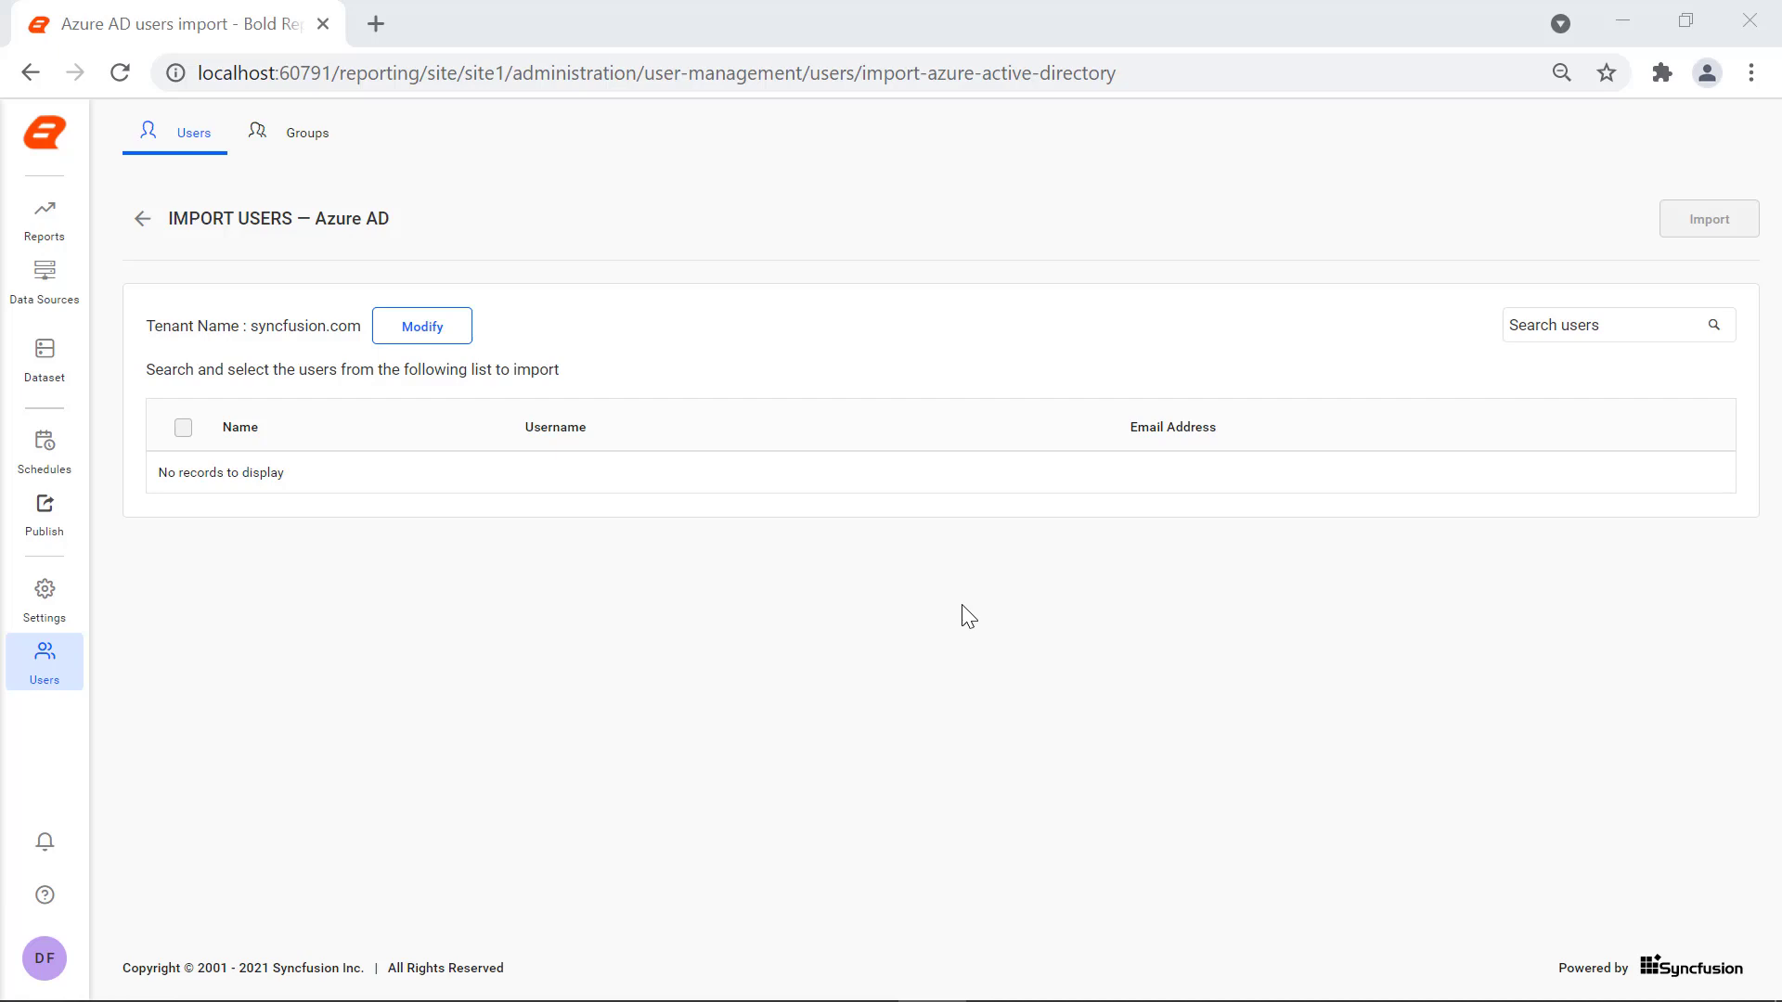
# Step: Search the Azure AD users by first name, import the seventh listed match and return to the users list
pyautogui.click(1538, 326)
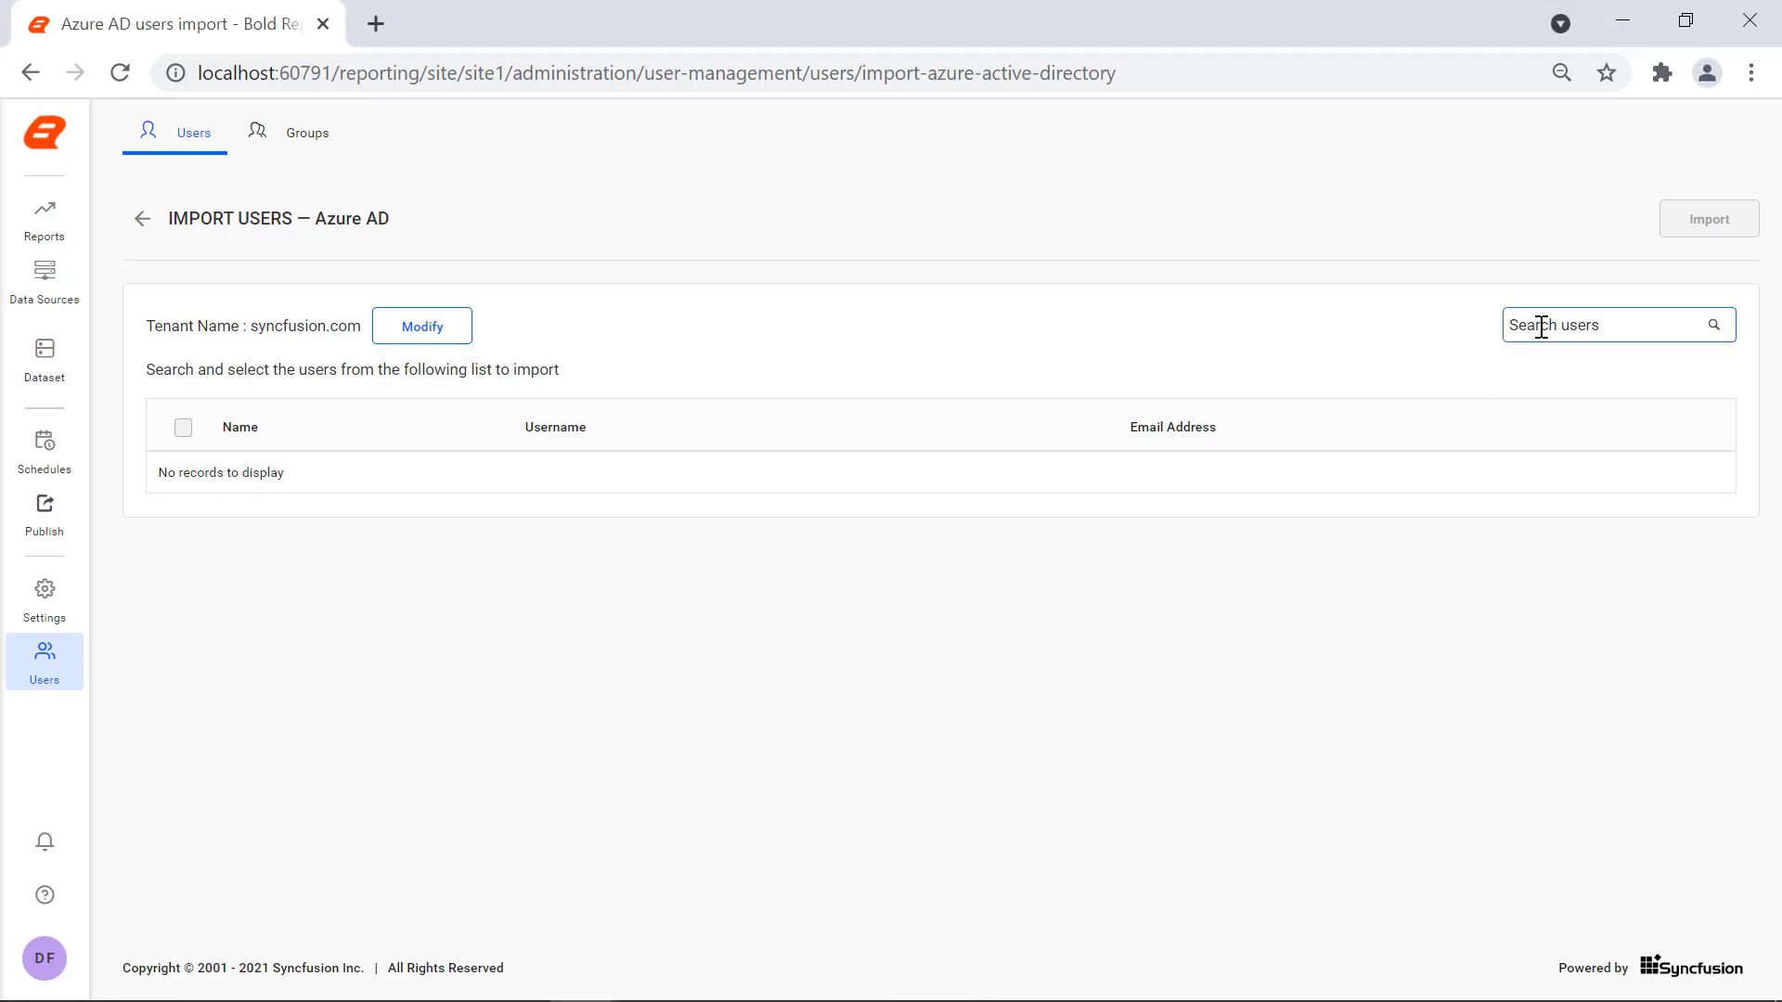
pyautogui.write('mohan')
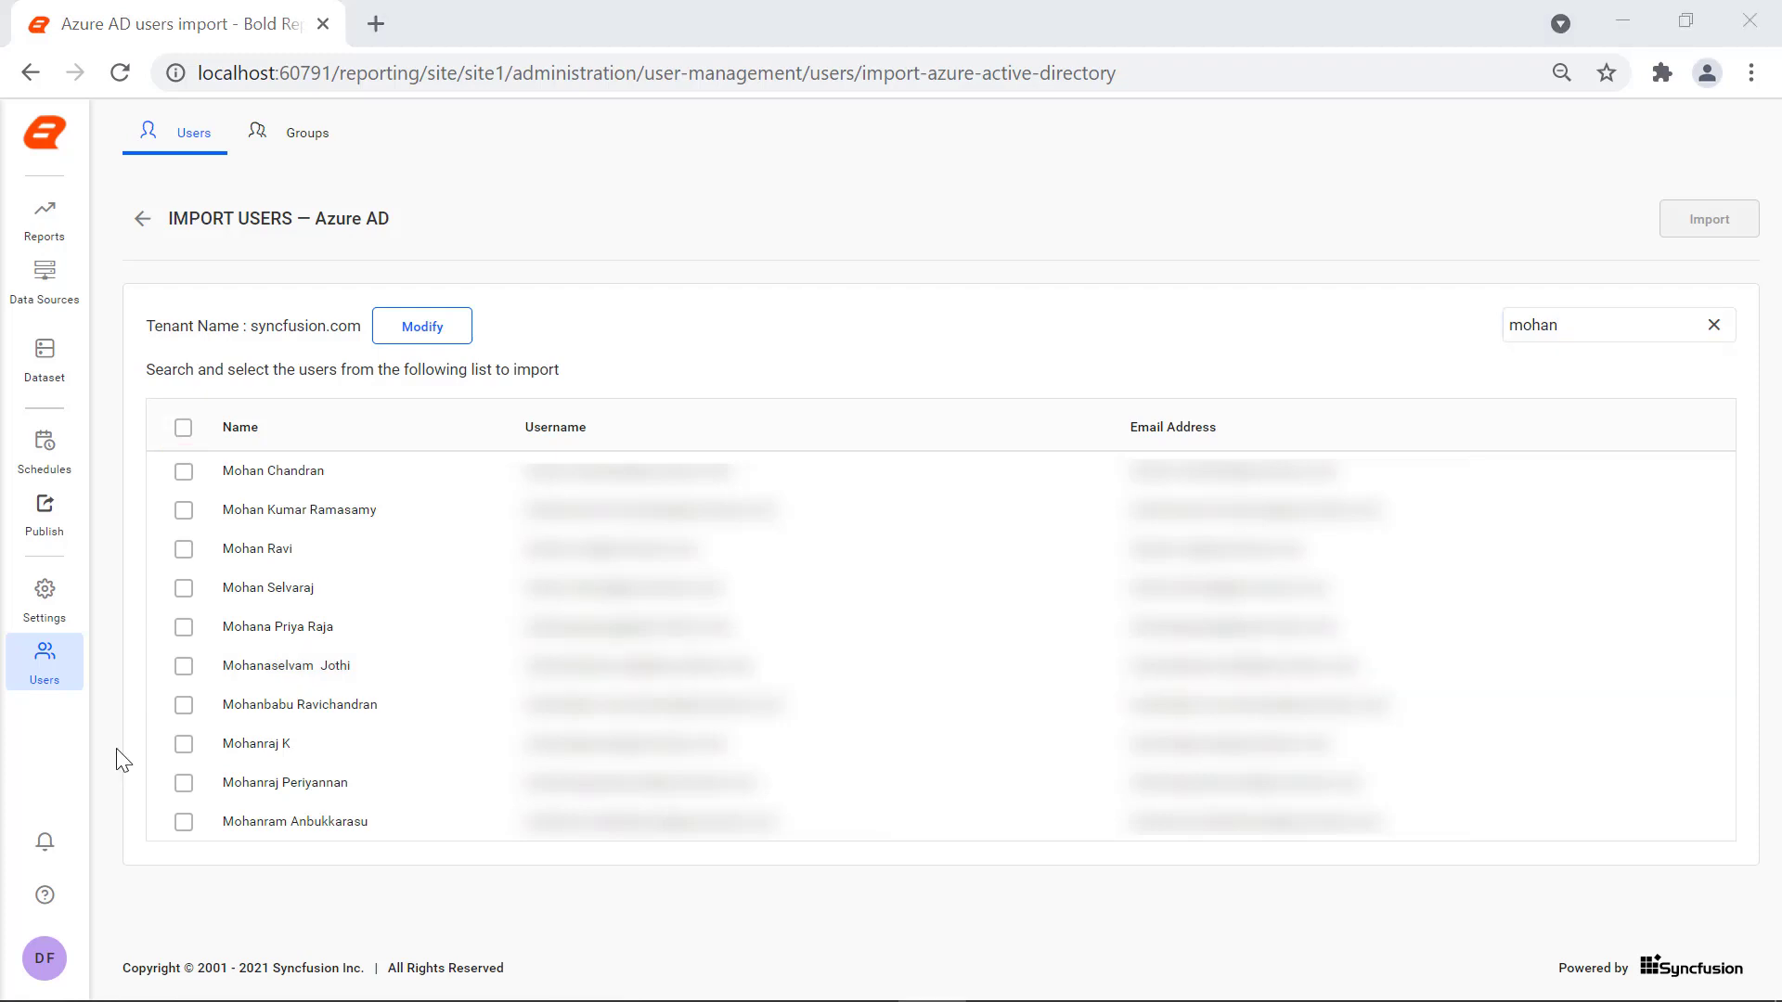
pyautogui.click(183, 706)
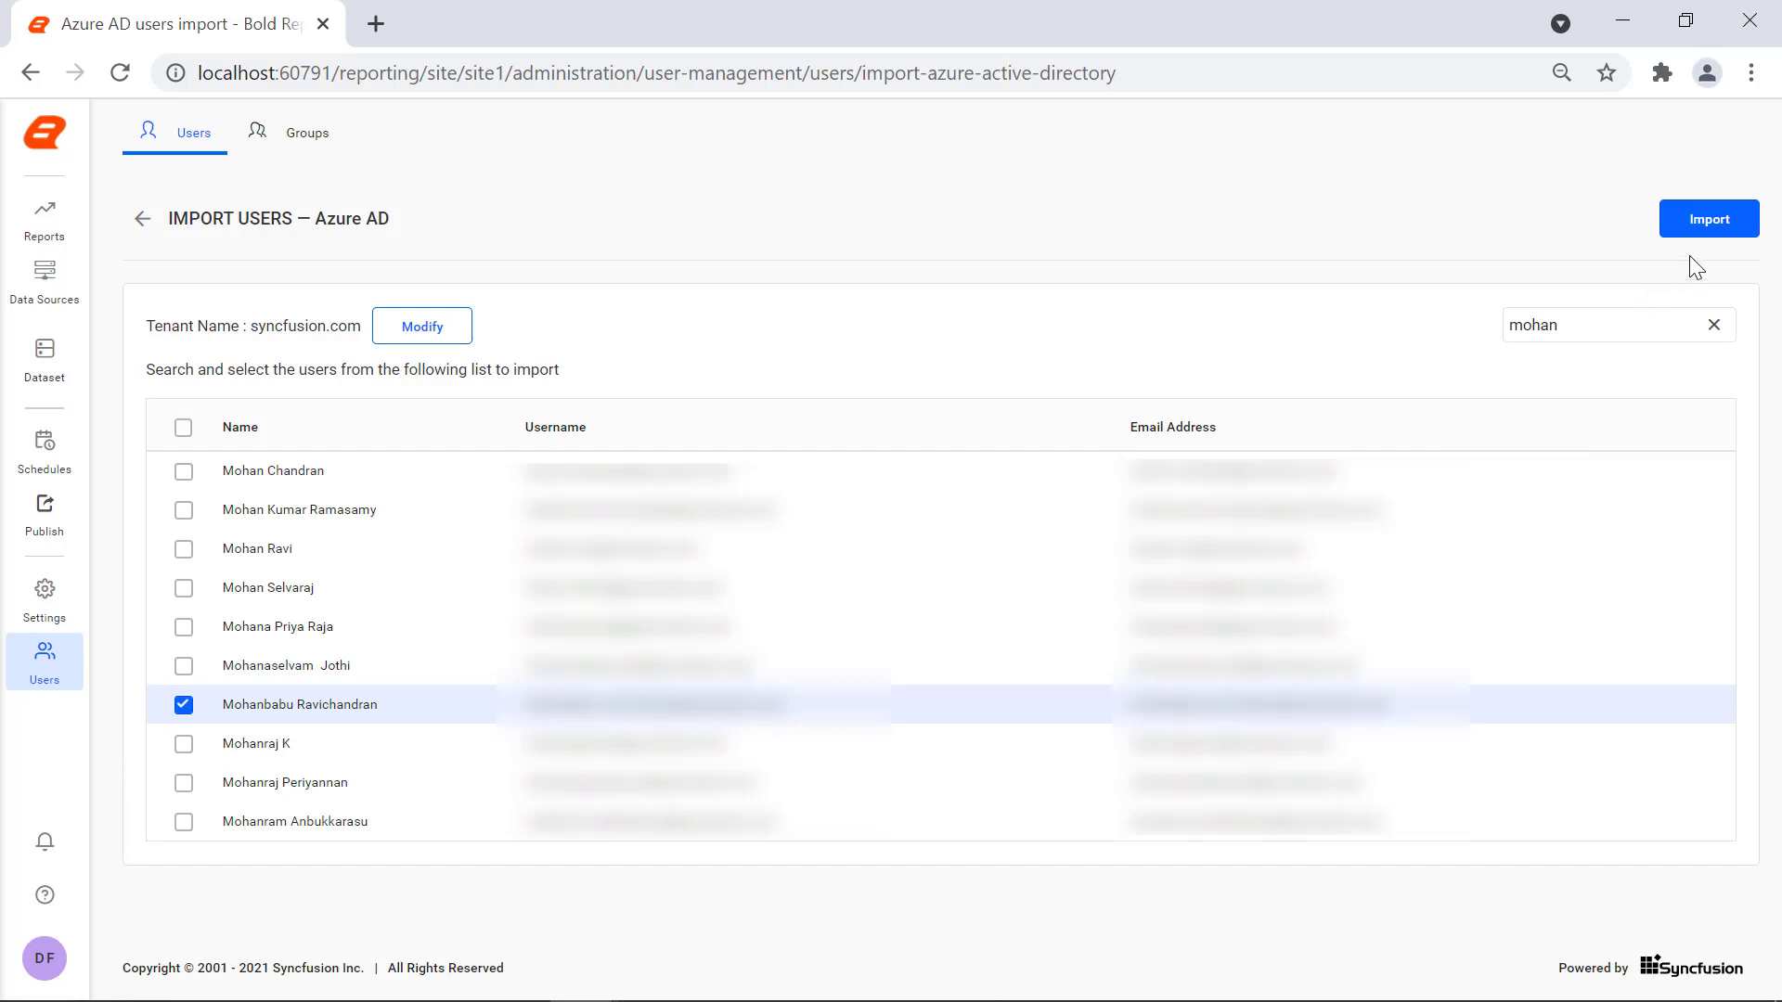
pyautogui.click(1707, 223)
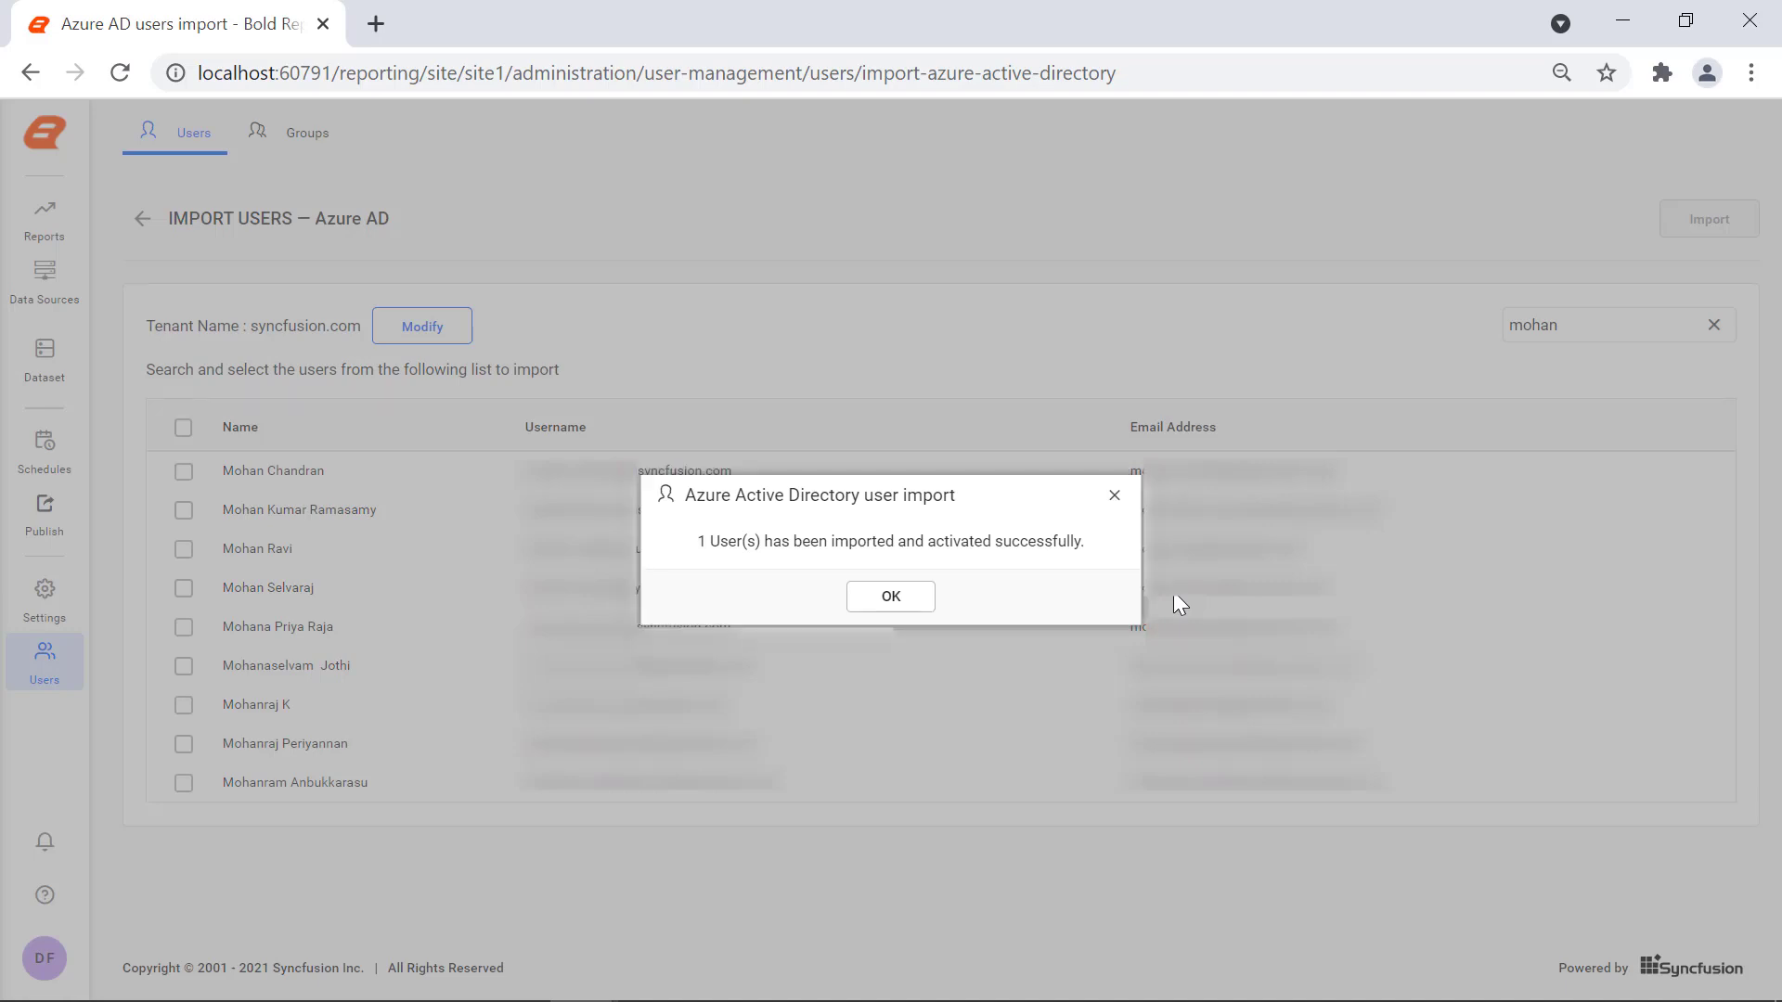
pyautogui.click(928, 605)
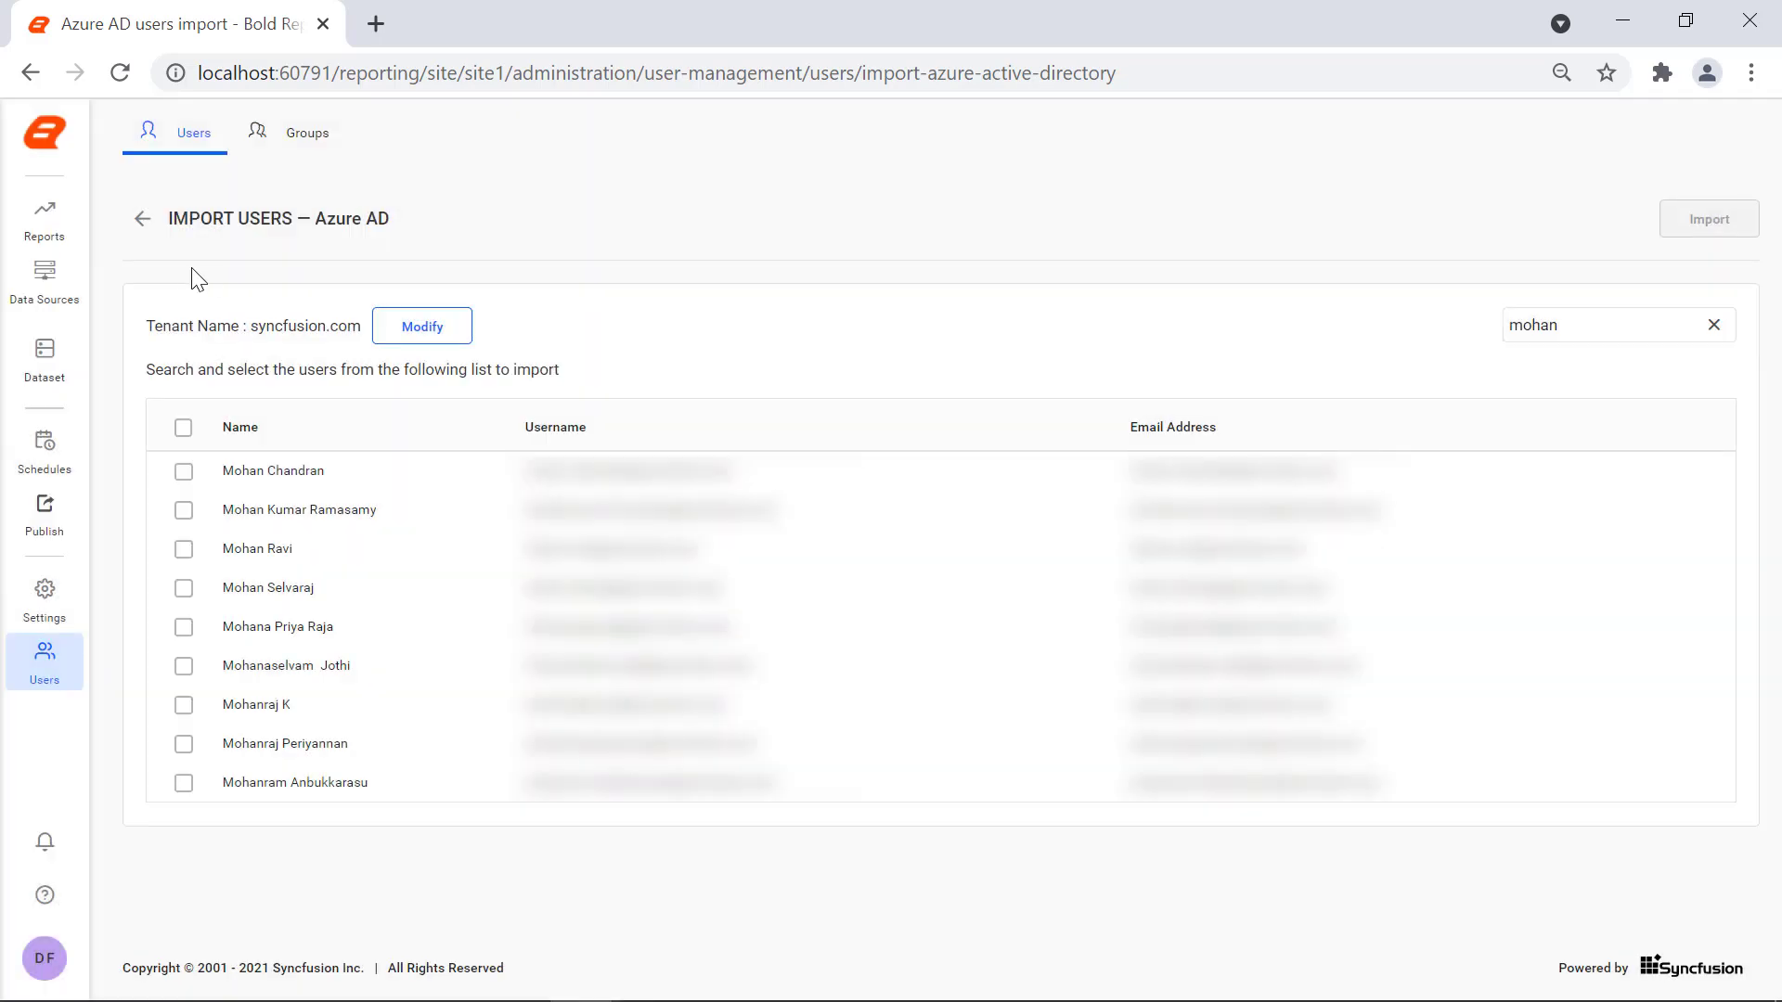
pyautogui.click(143, 223)
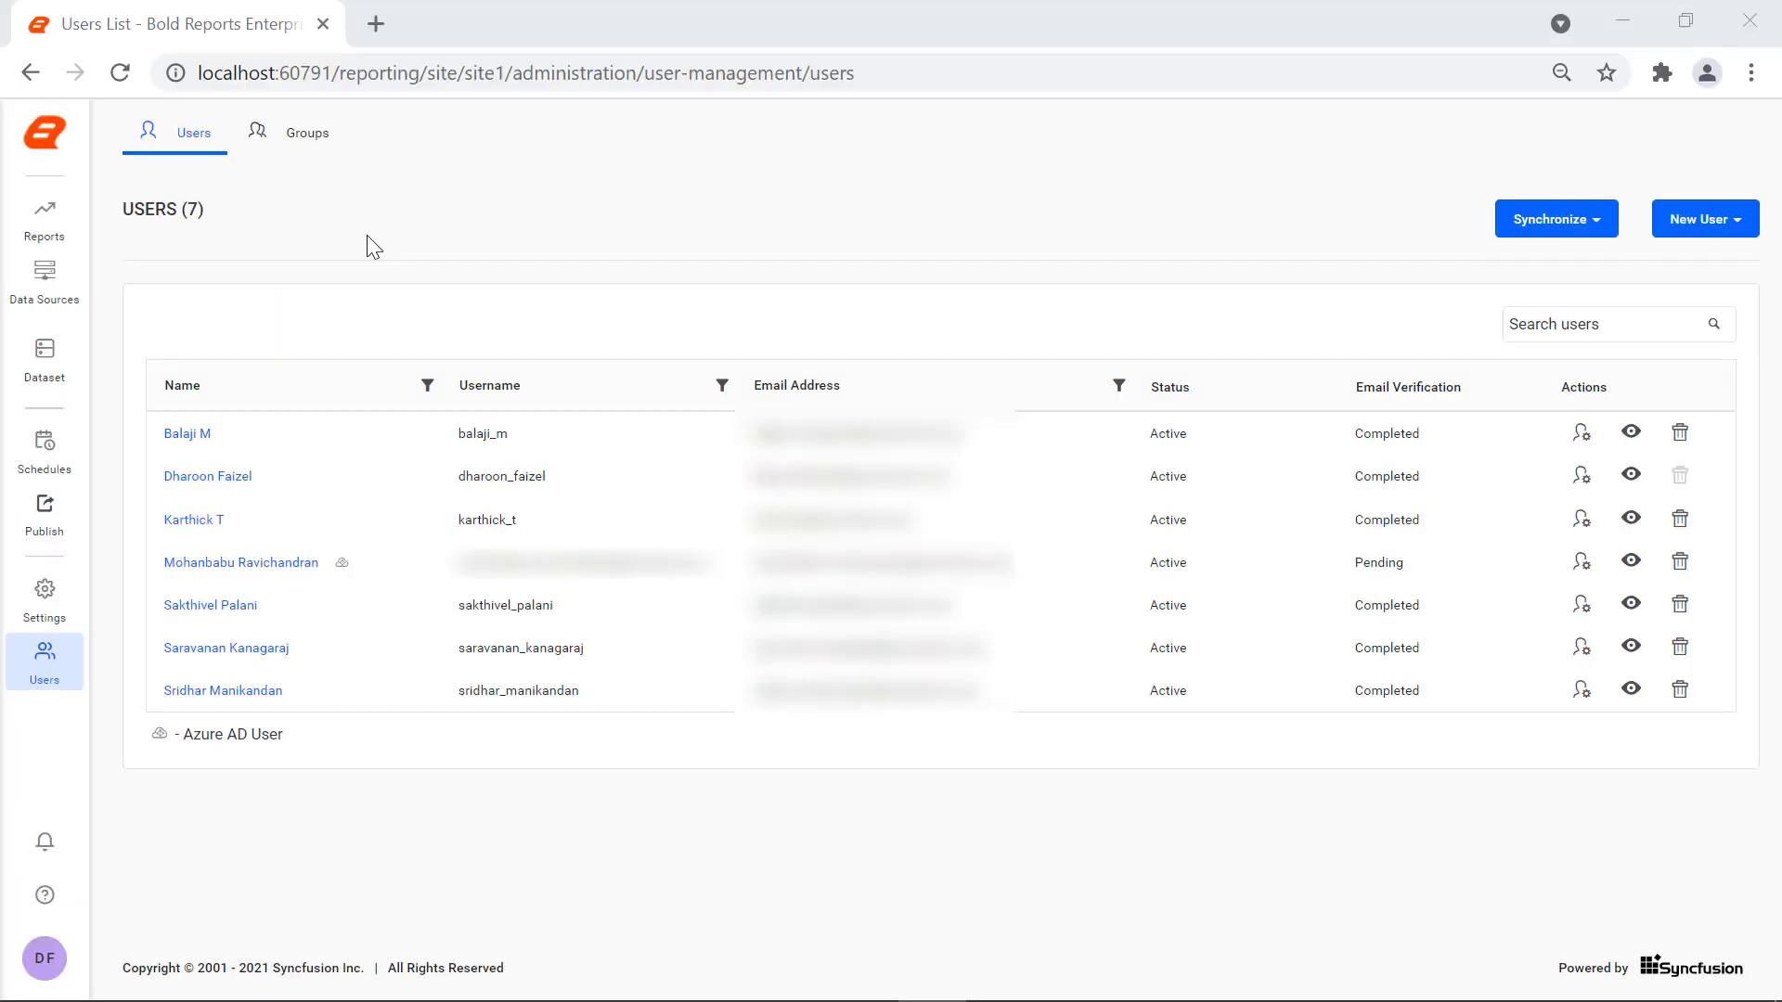
# Step: Open the Azure AD import for new groups and search the available groups for "bold reports"
pyautogui.click(316, 163)
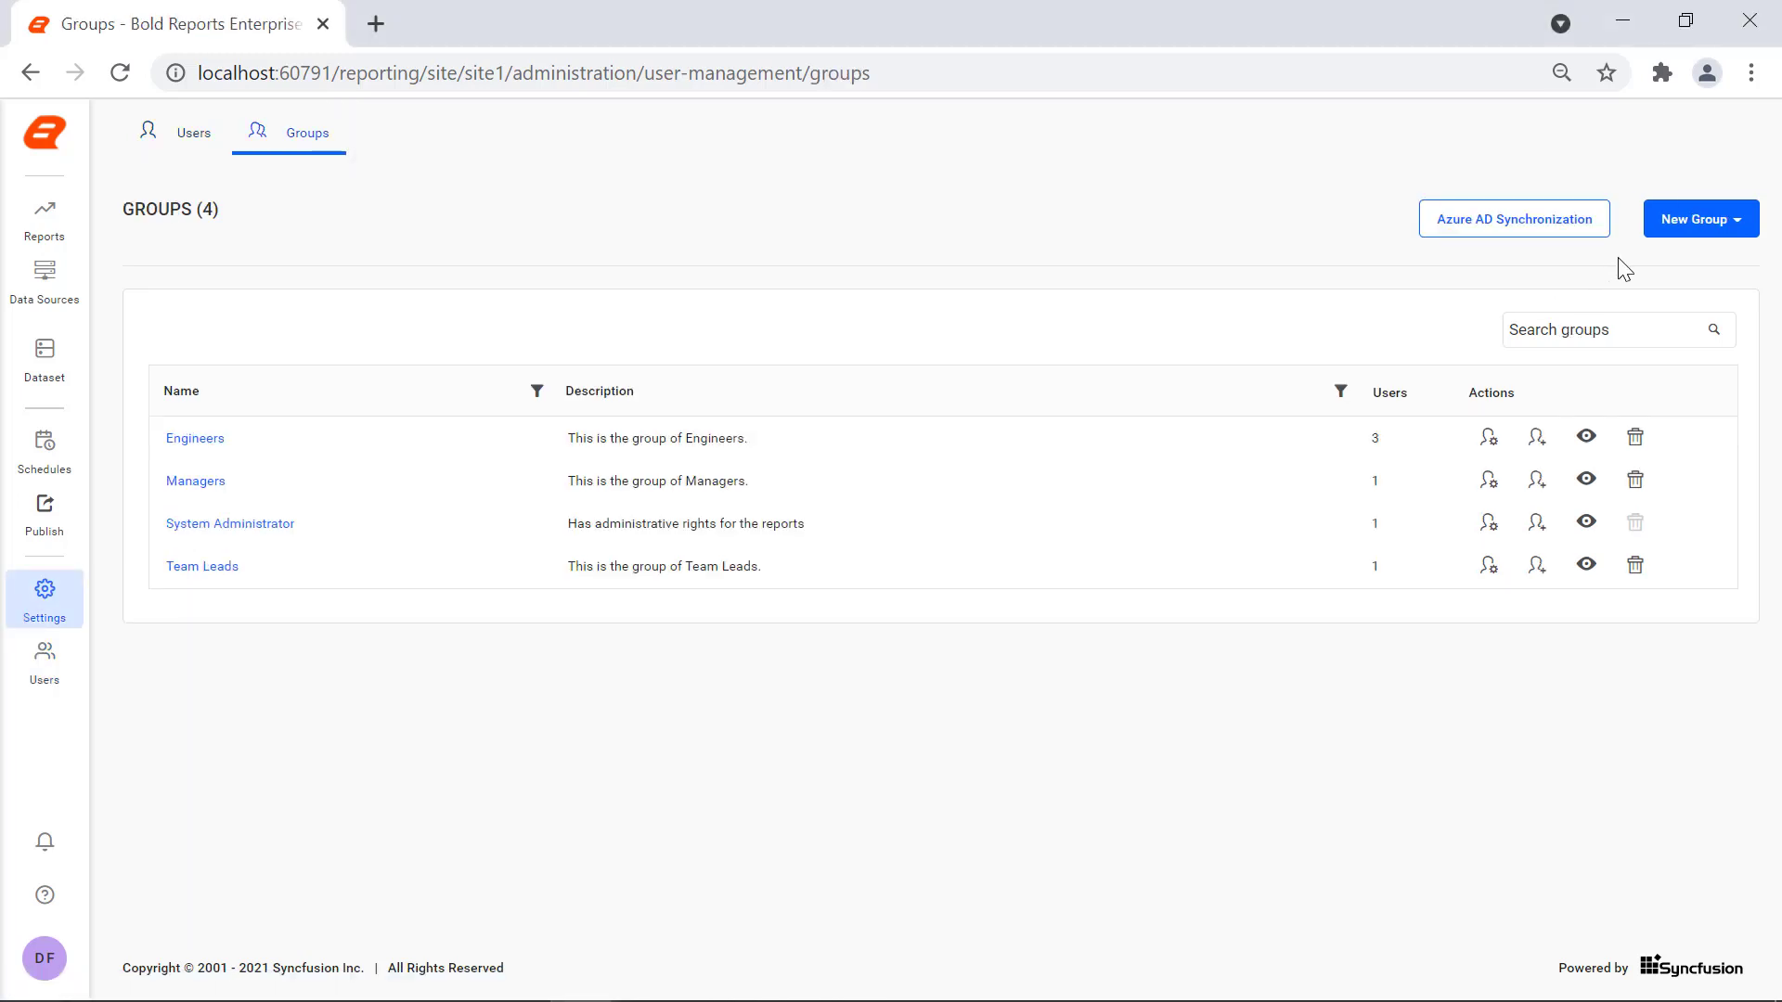
pyautogui.click(1672, 232)
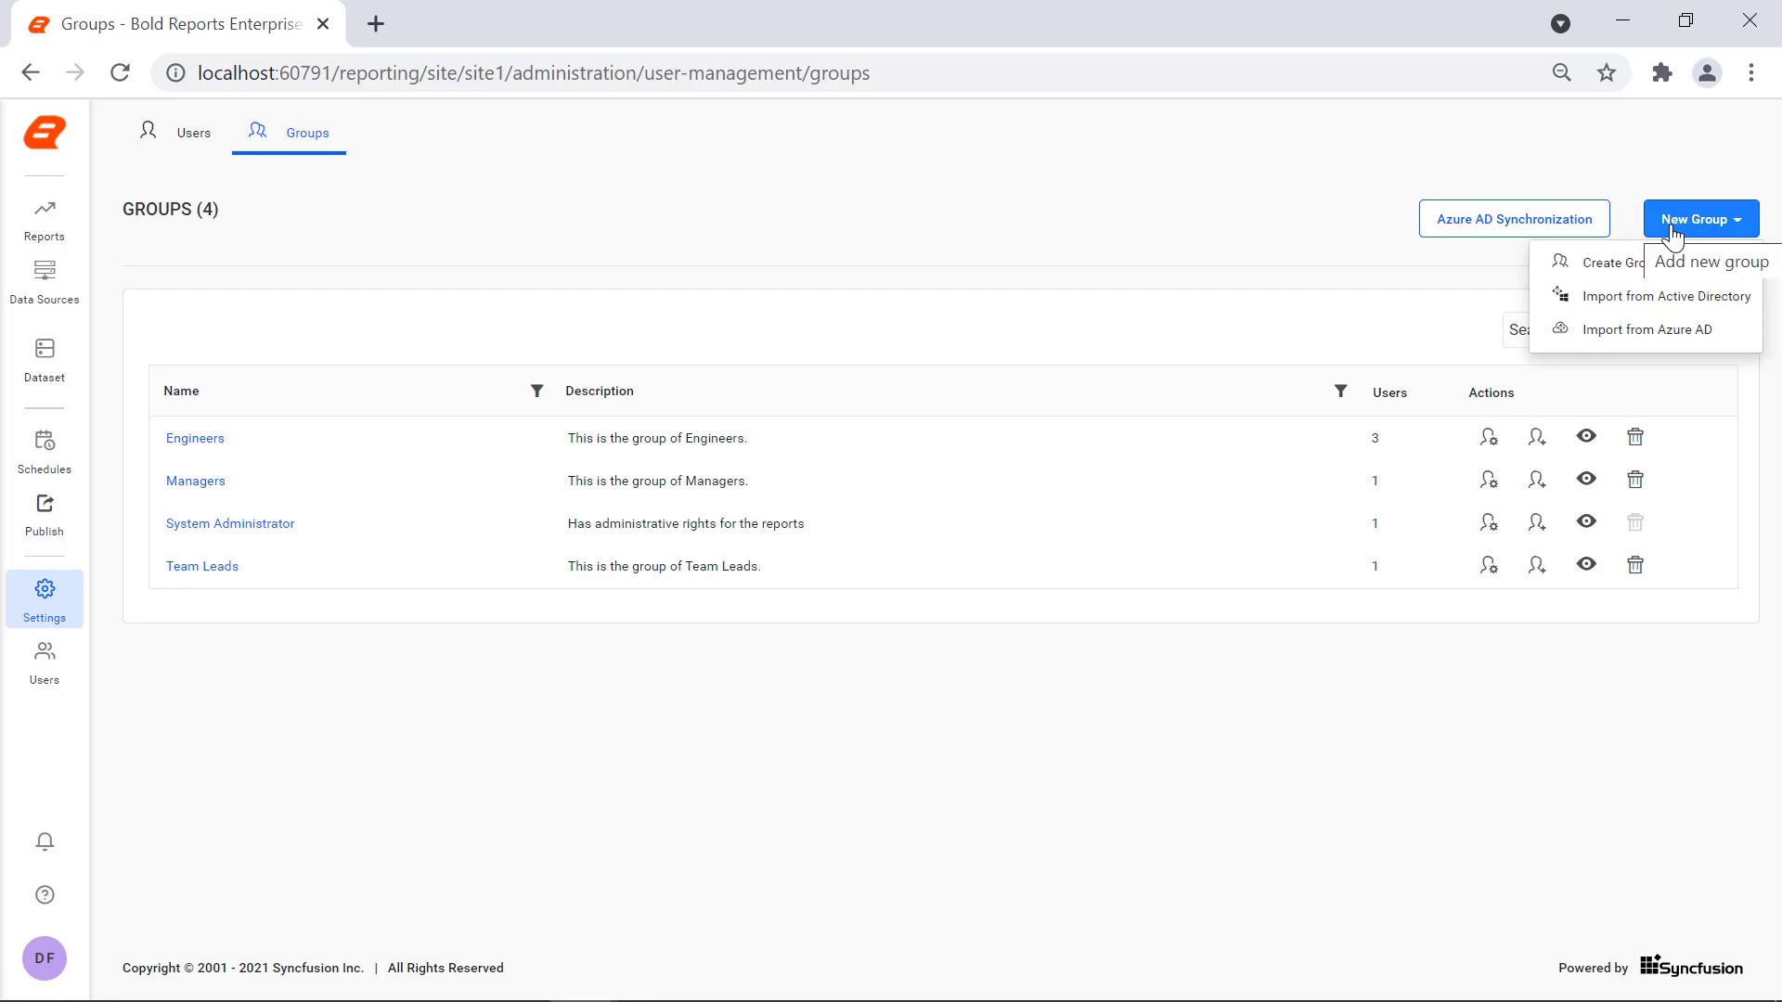
pyautogui.click(1700, 326)
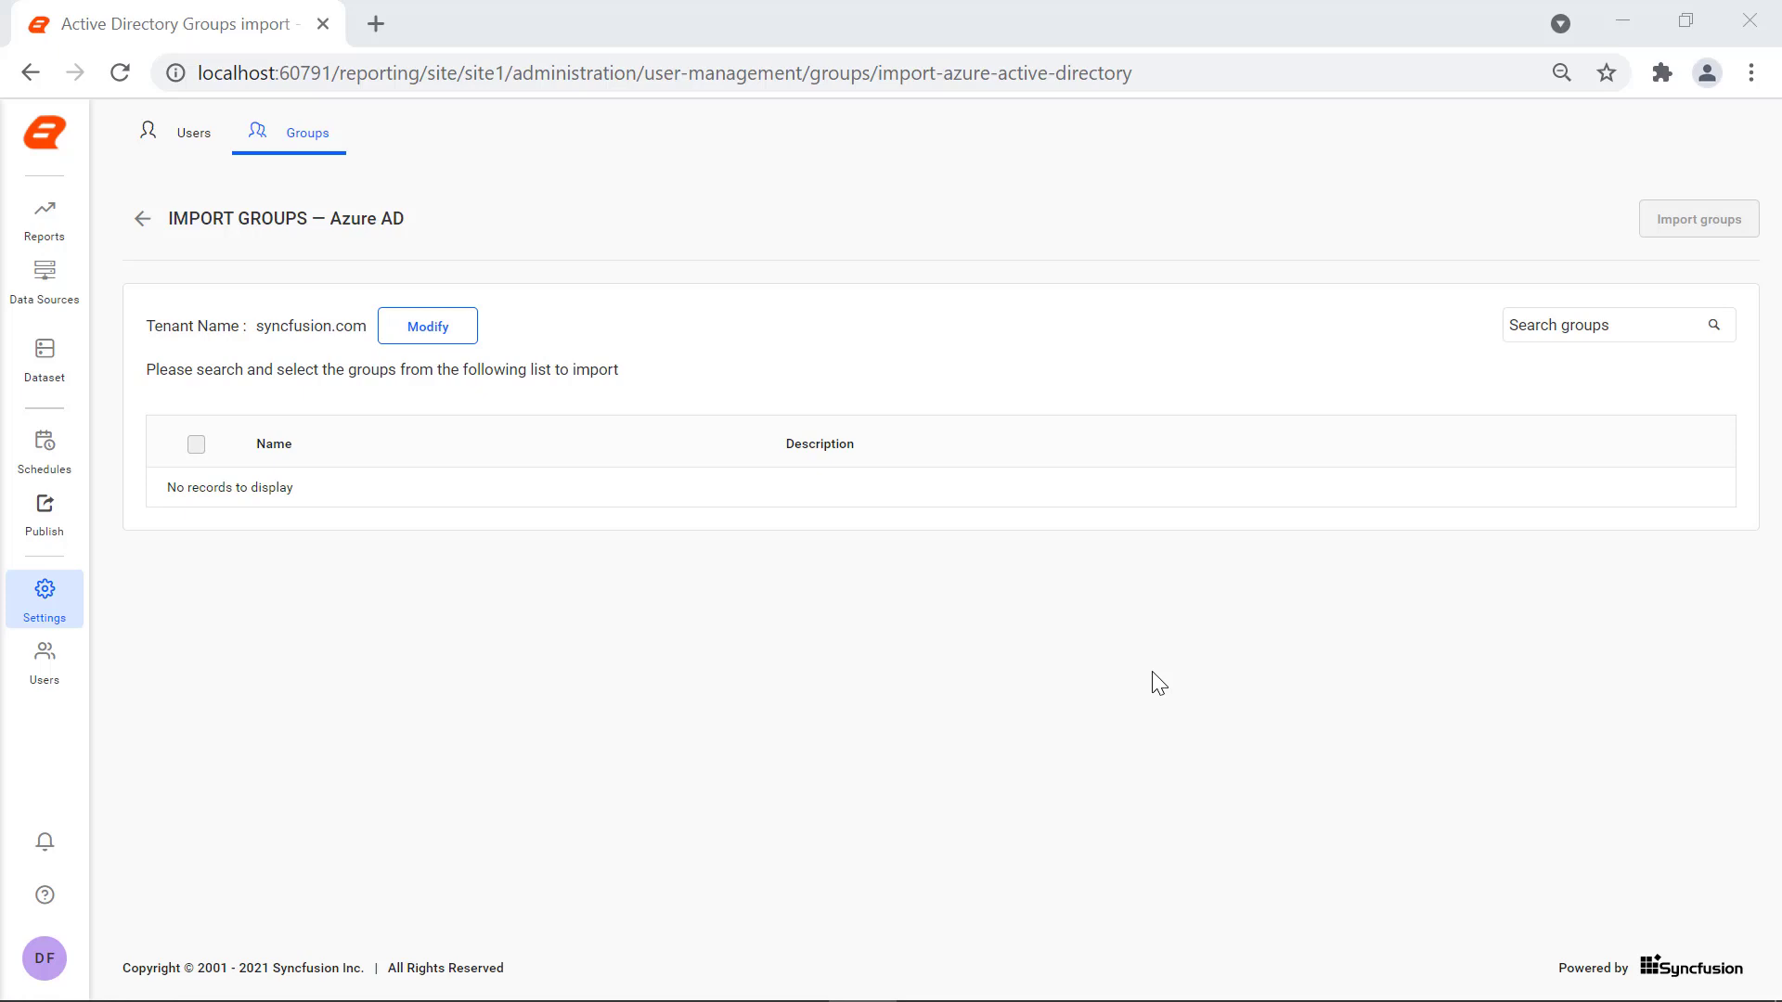
pyautogui.click(1540, 327)
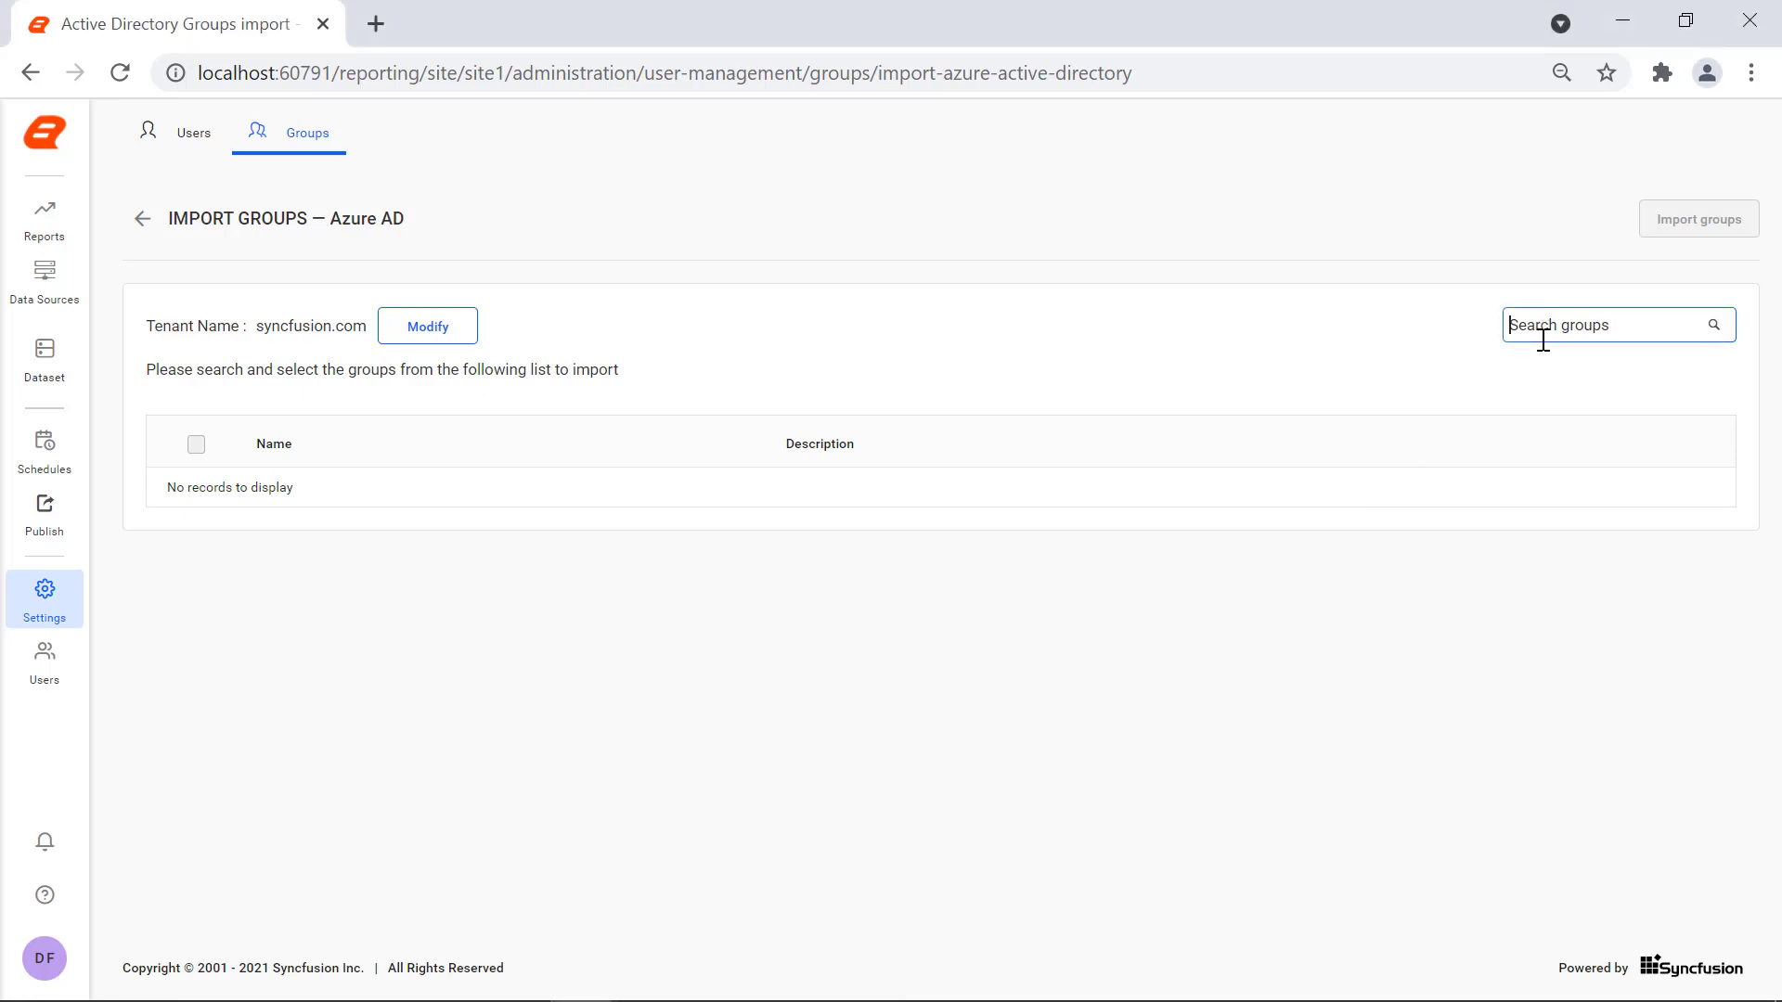
pyautogui.write('bold reports')
pyautogui.press('Return')
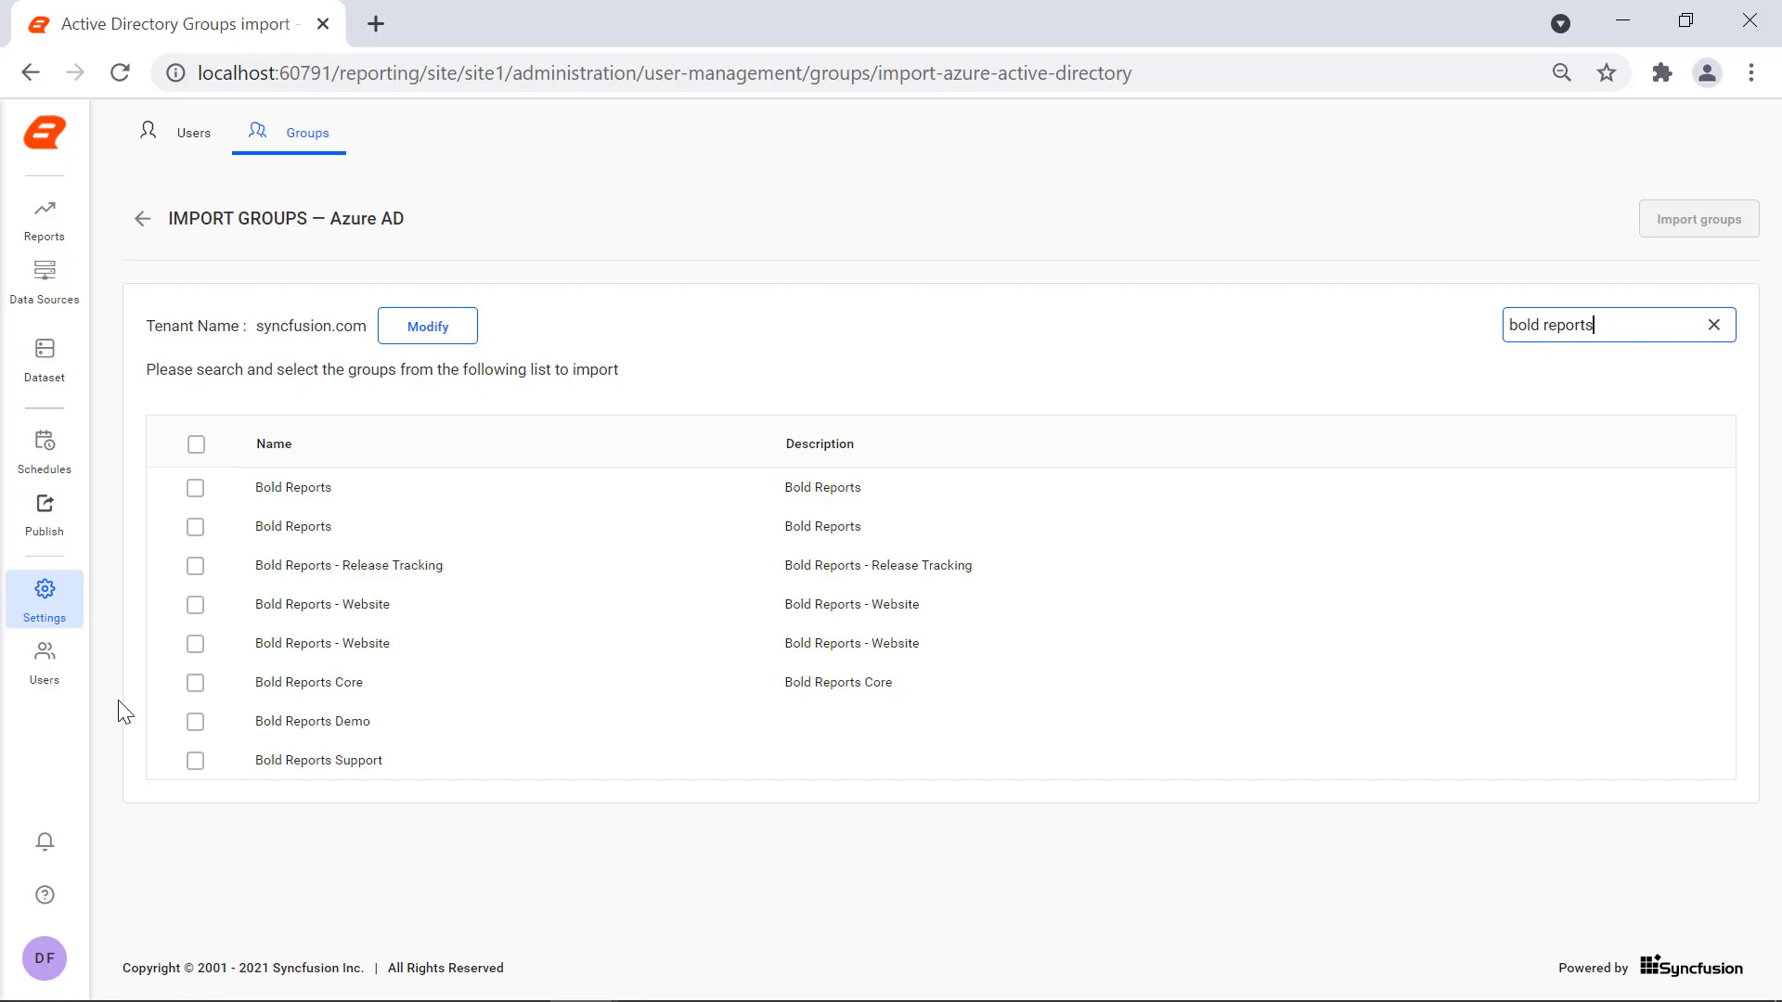
# Step: Import the Bold Reports Core group from Azure AD and return to the groups list
pyautogui.click(195, 684)
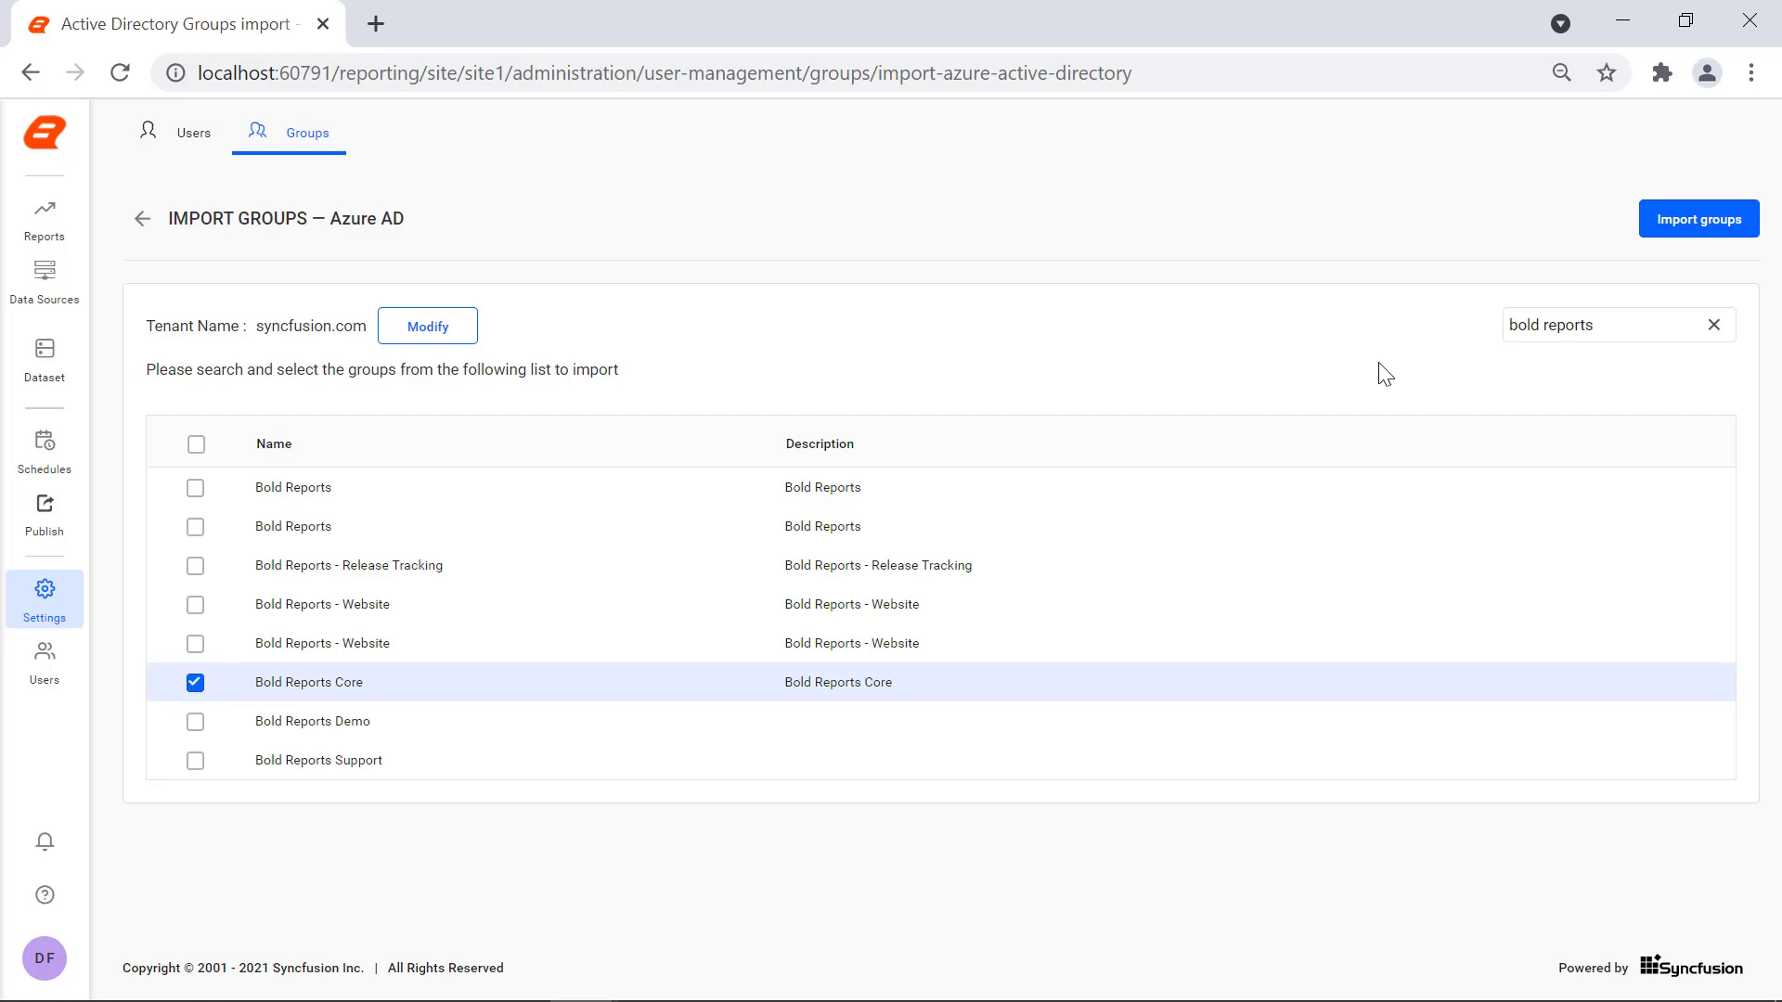
pyautogui.click(1659, 239)
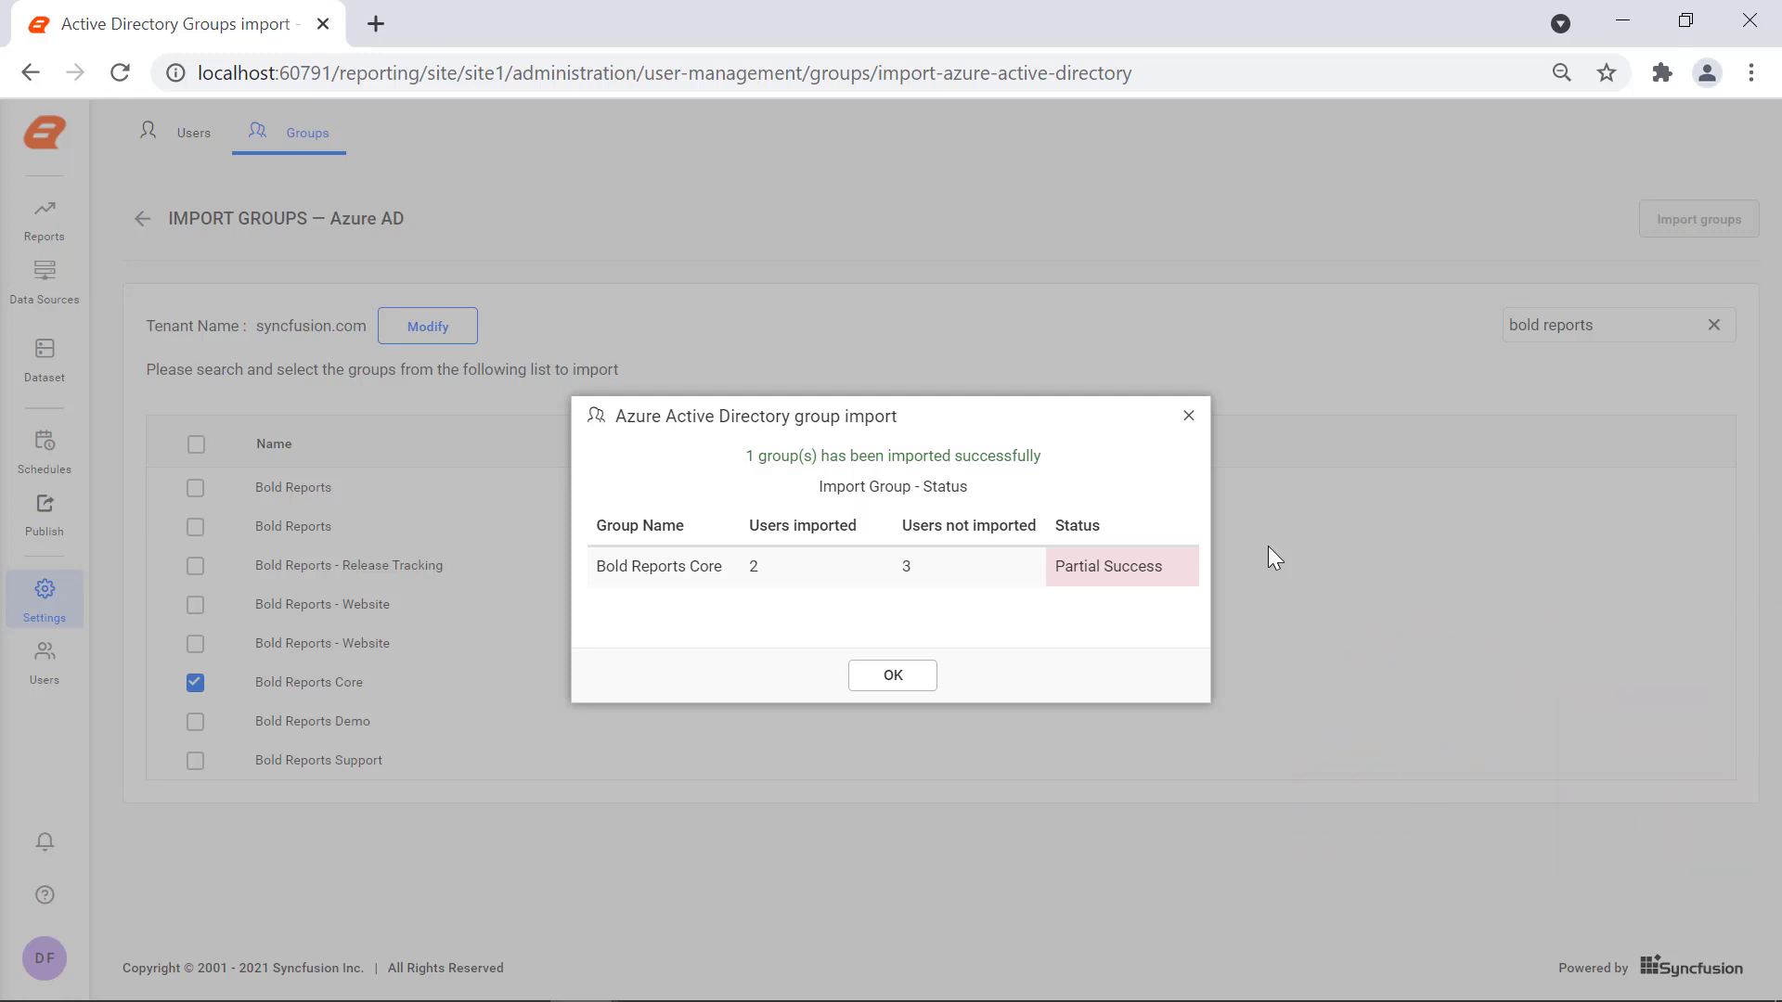
pyautogui.click(917, 672)
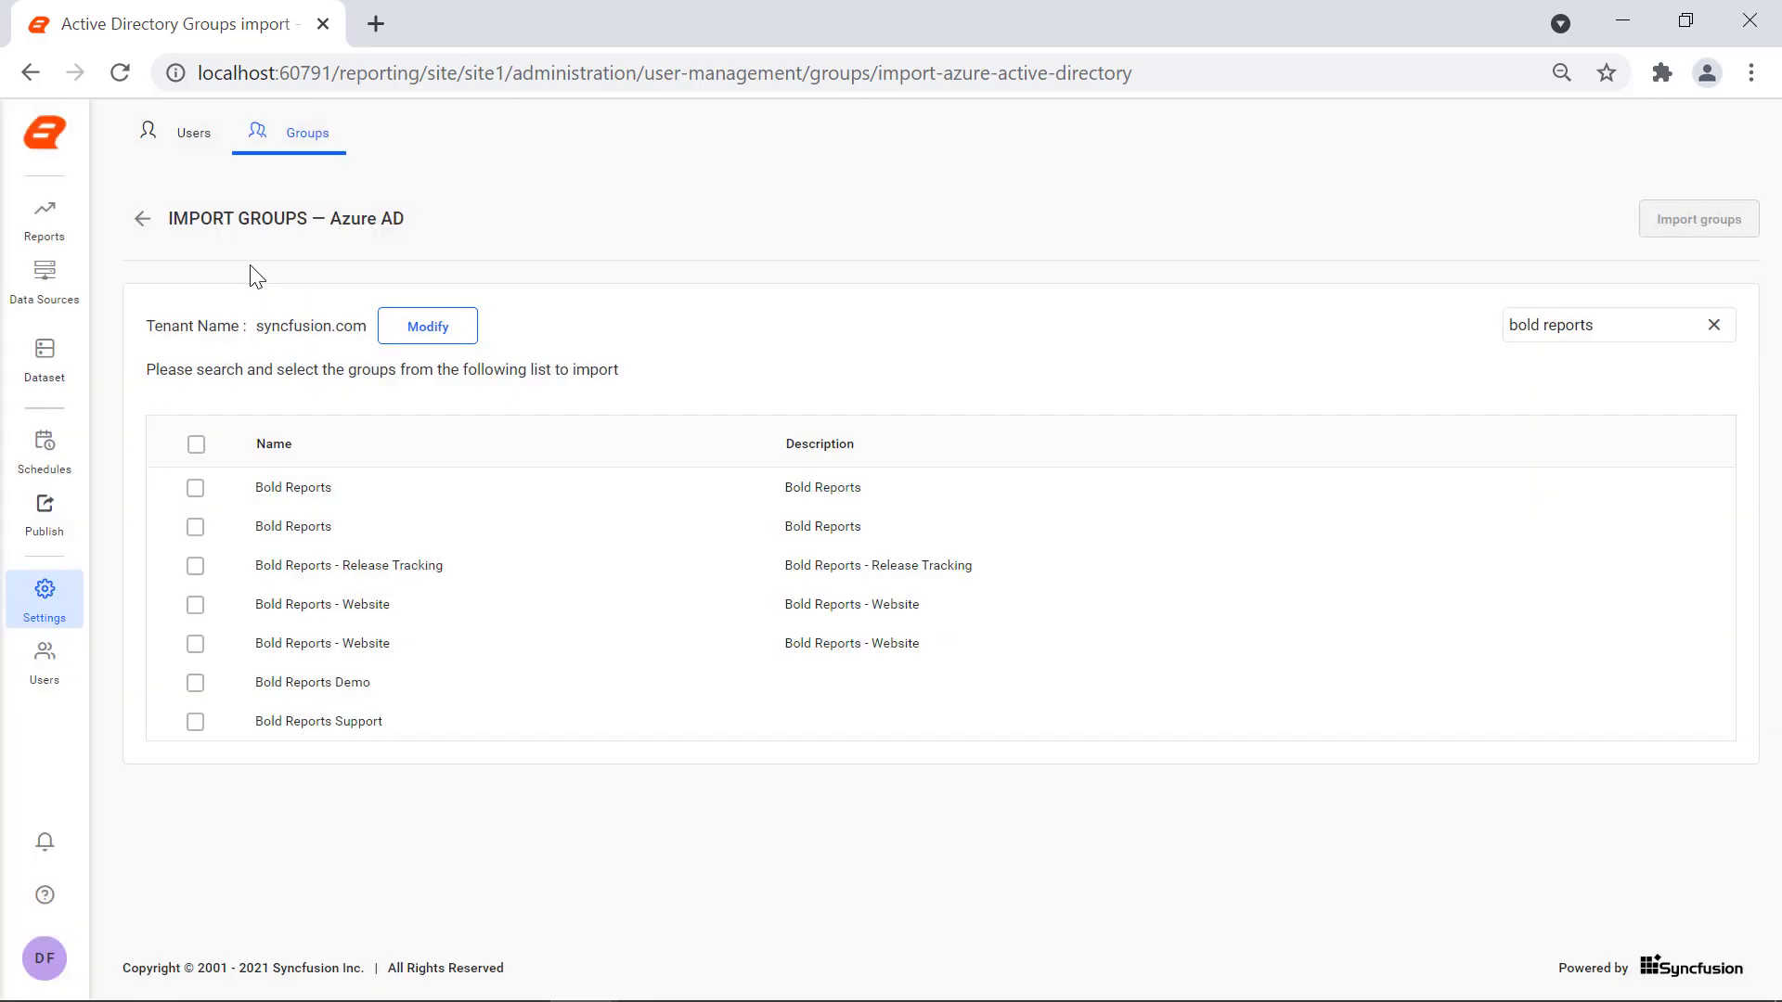
pyautogui.click(142, 222)
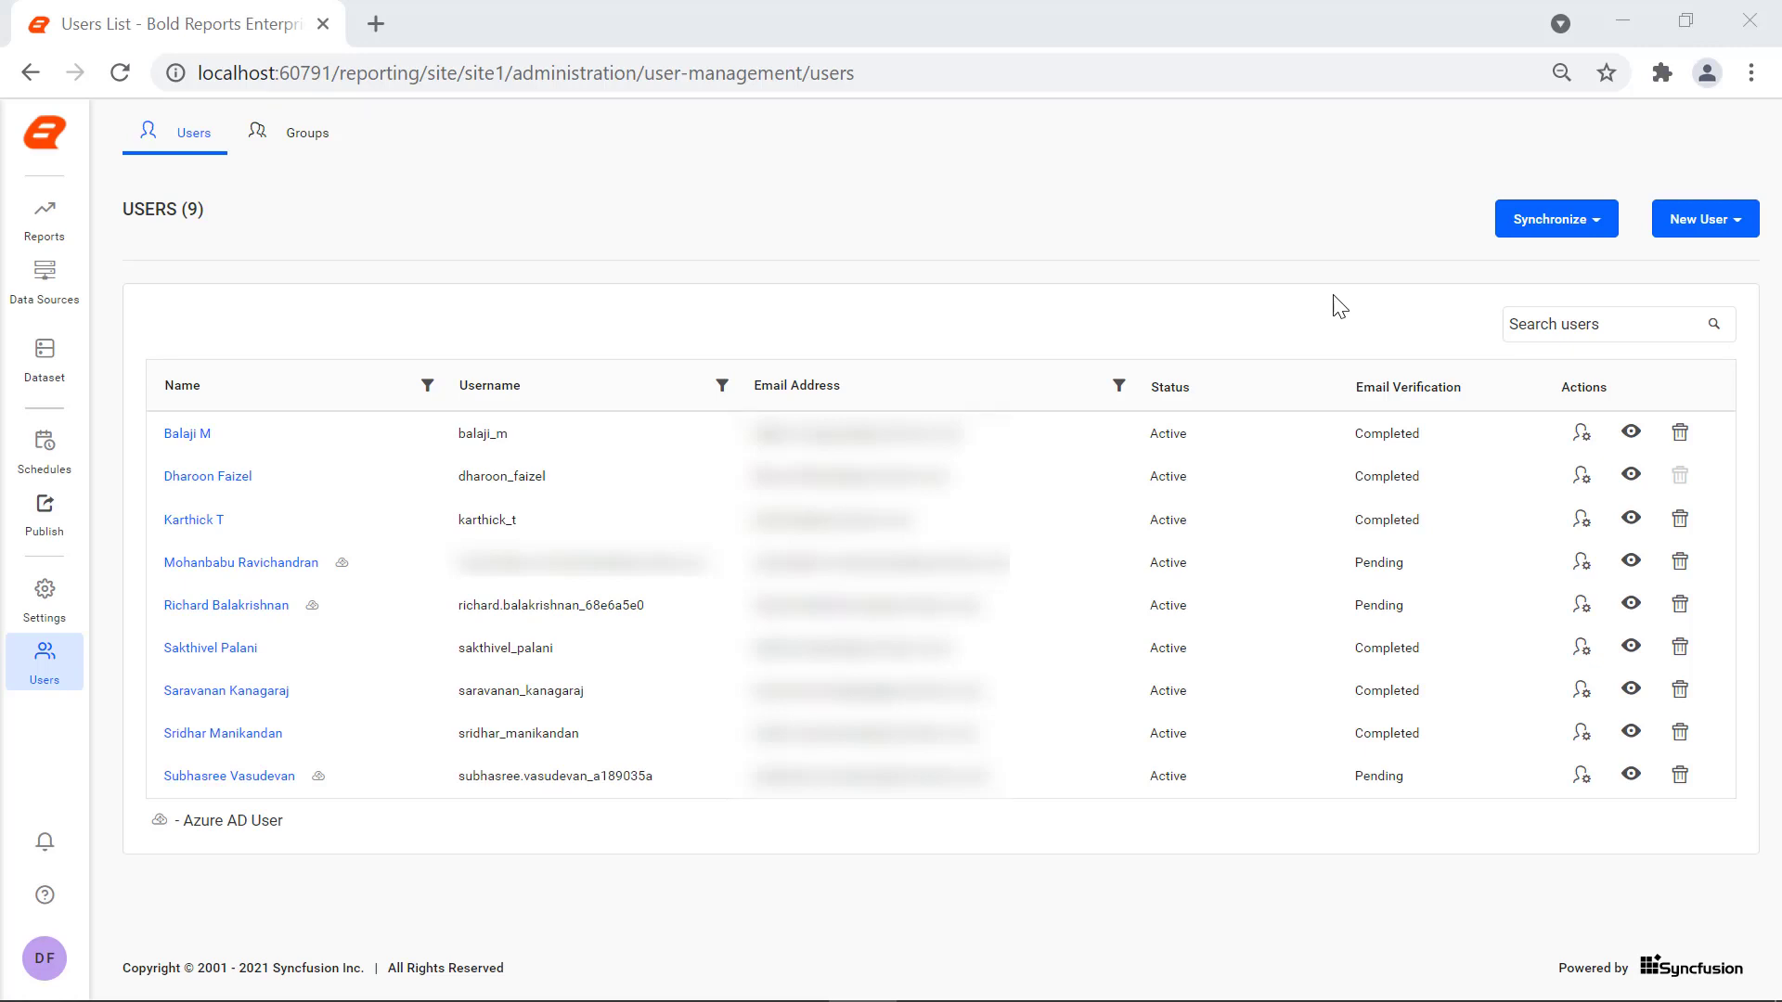
# Step: Synchronize the first listed imported user with Azure AD and dismiss the result dialog
pyautogui.click(1525, 243)
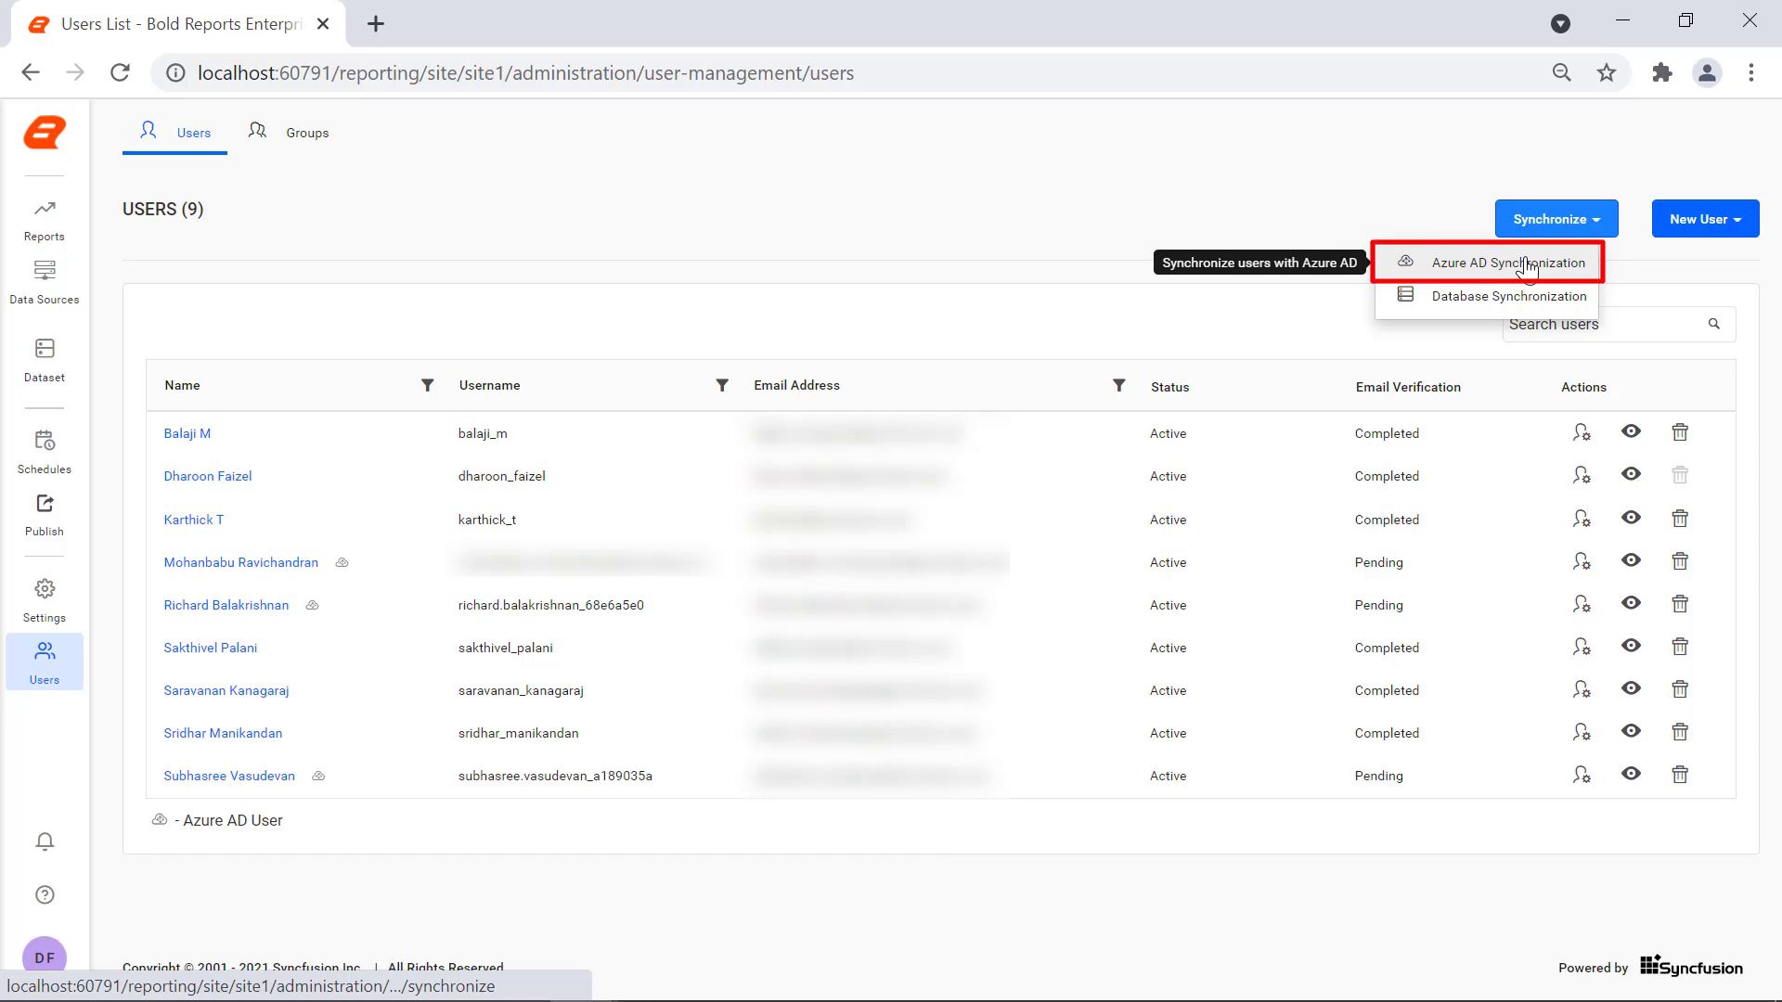
pyautogui.click(1528, 268)
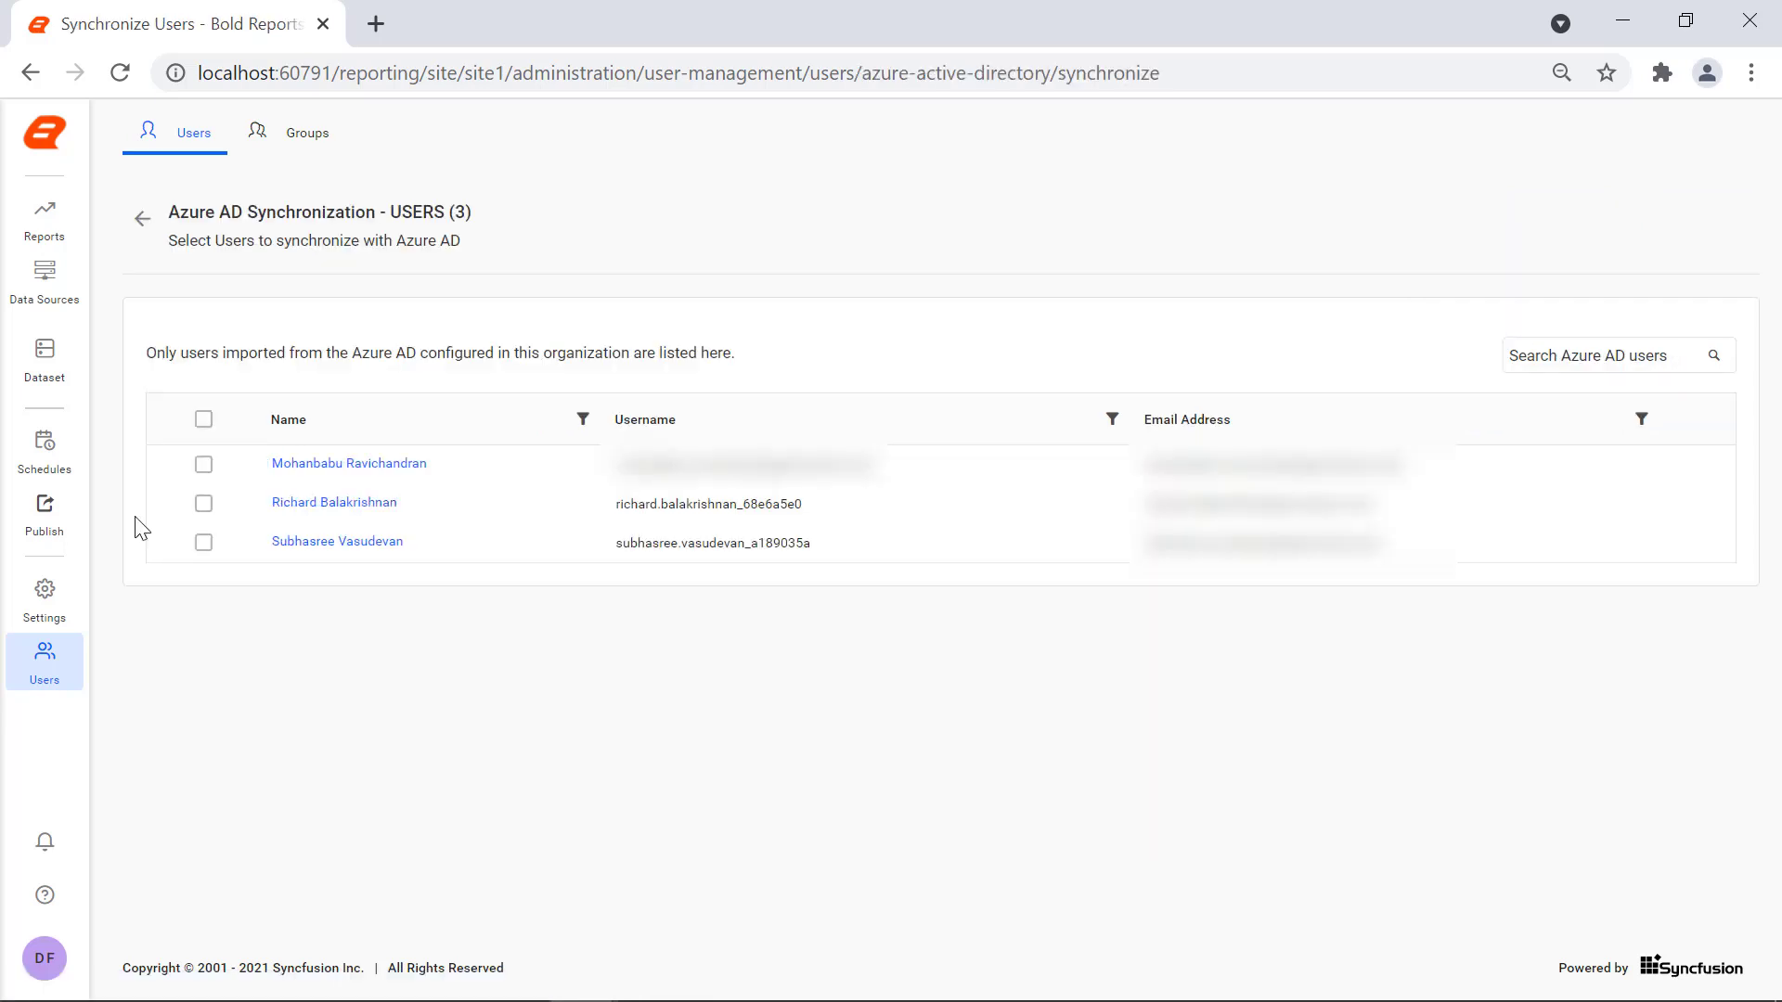
pyautogui.click(203, 464)
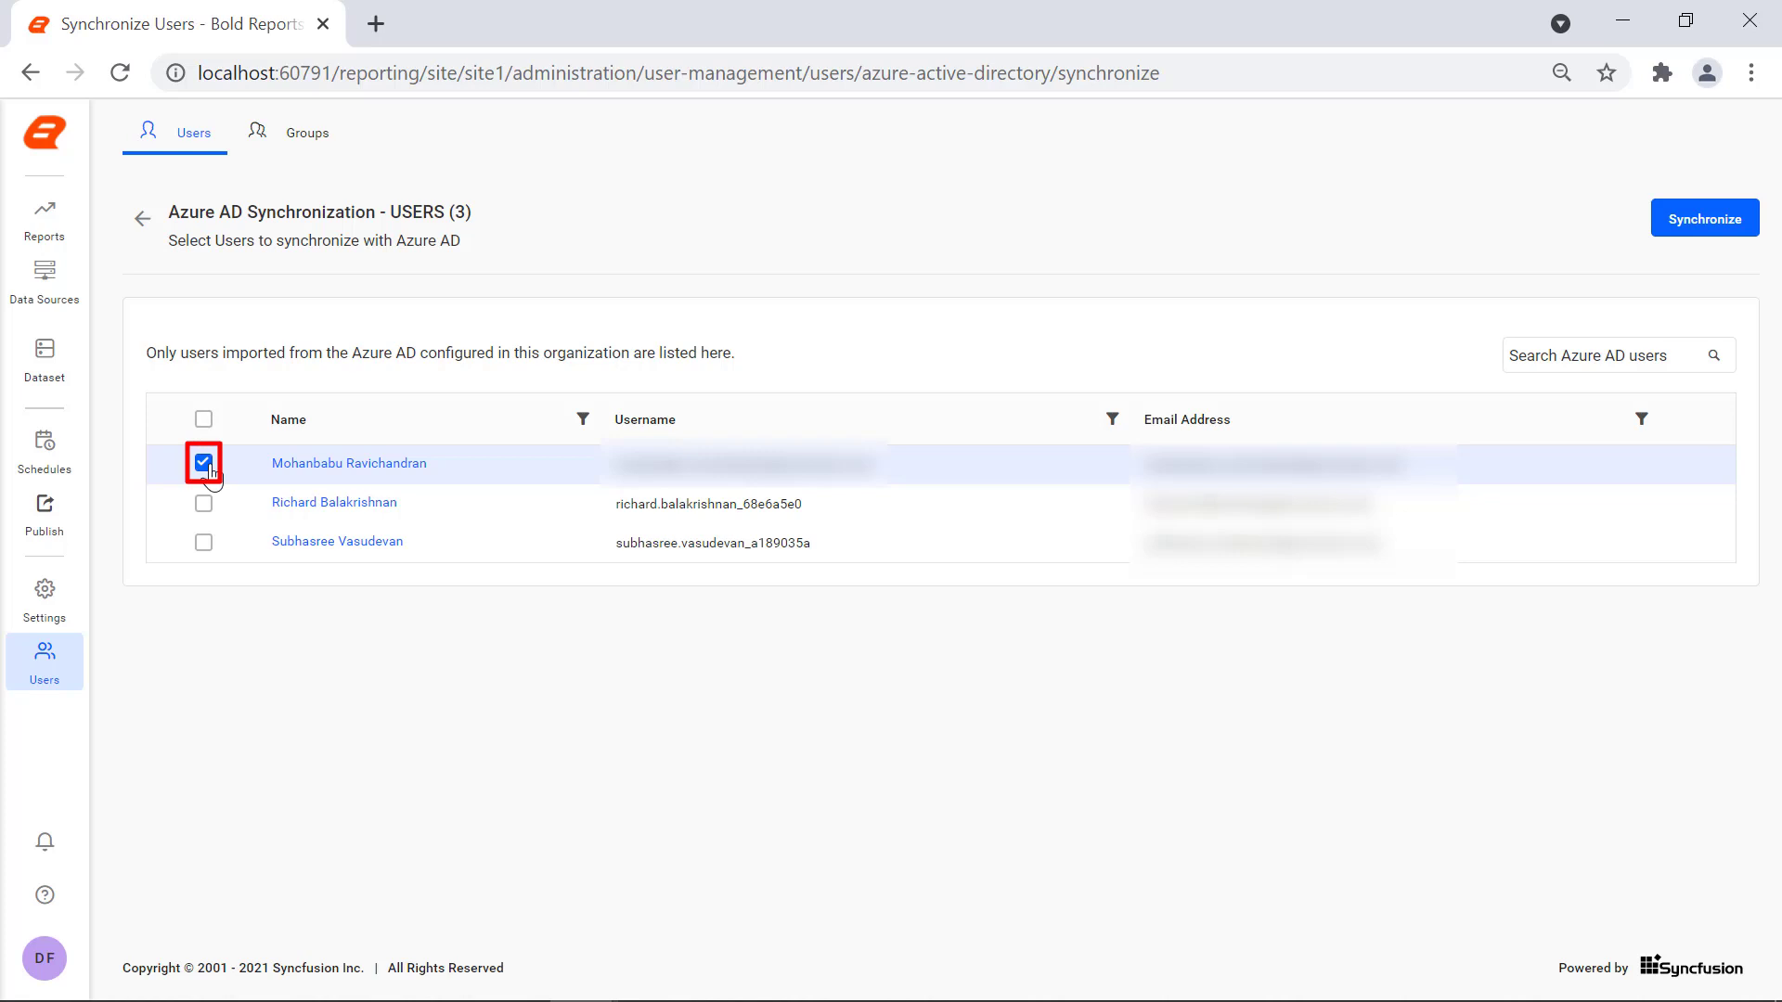
pyautogui.click(1670, 232)
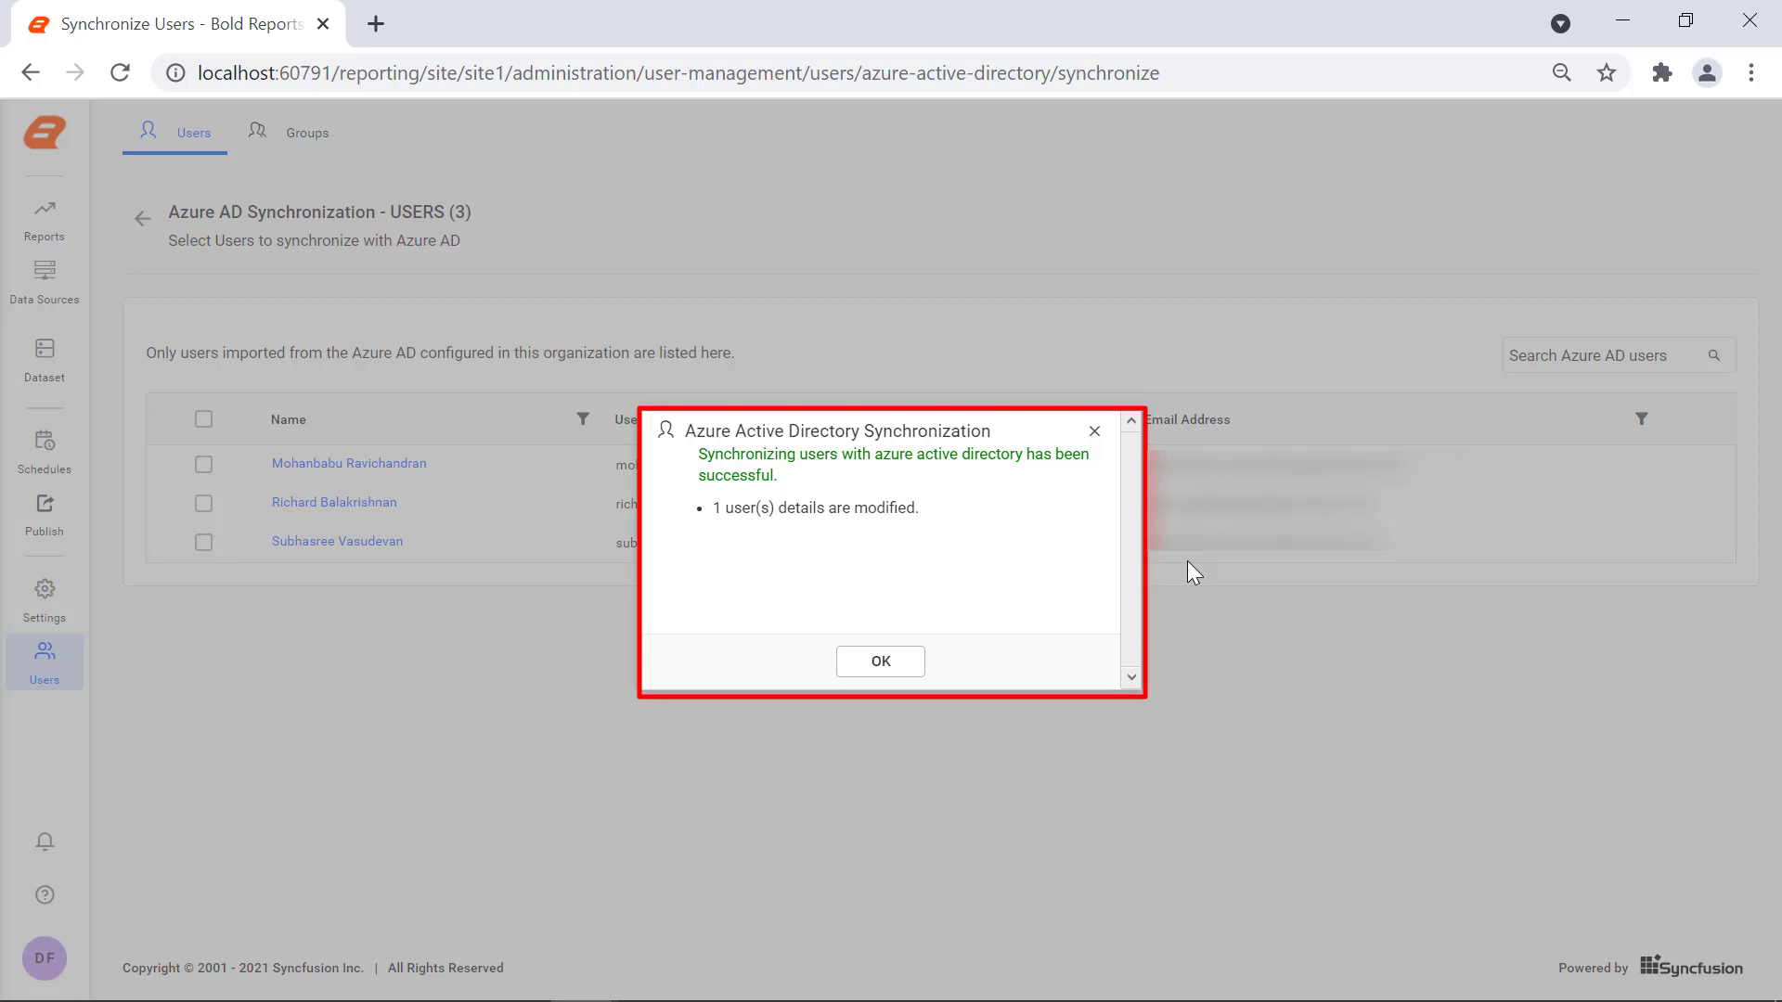
pyautogui.click(882, 662)
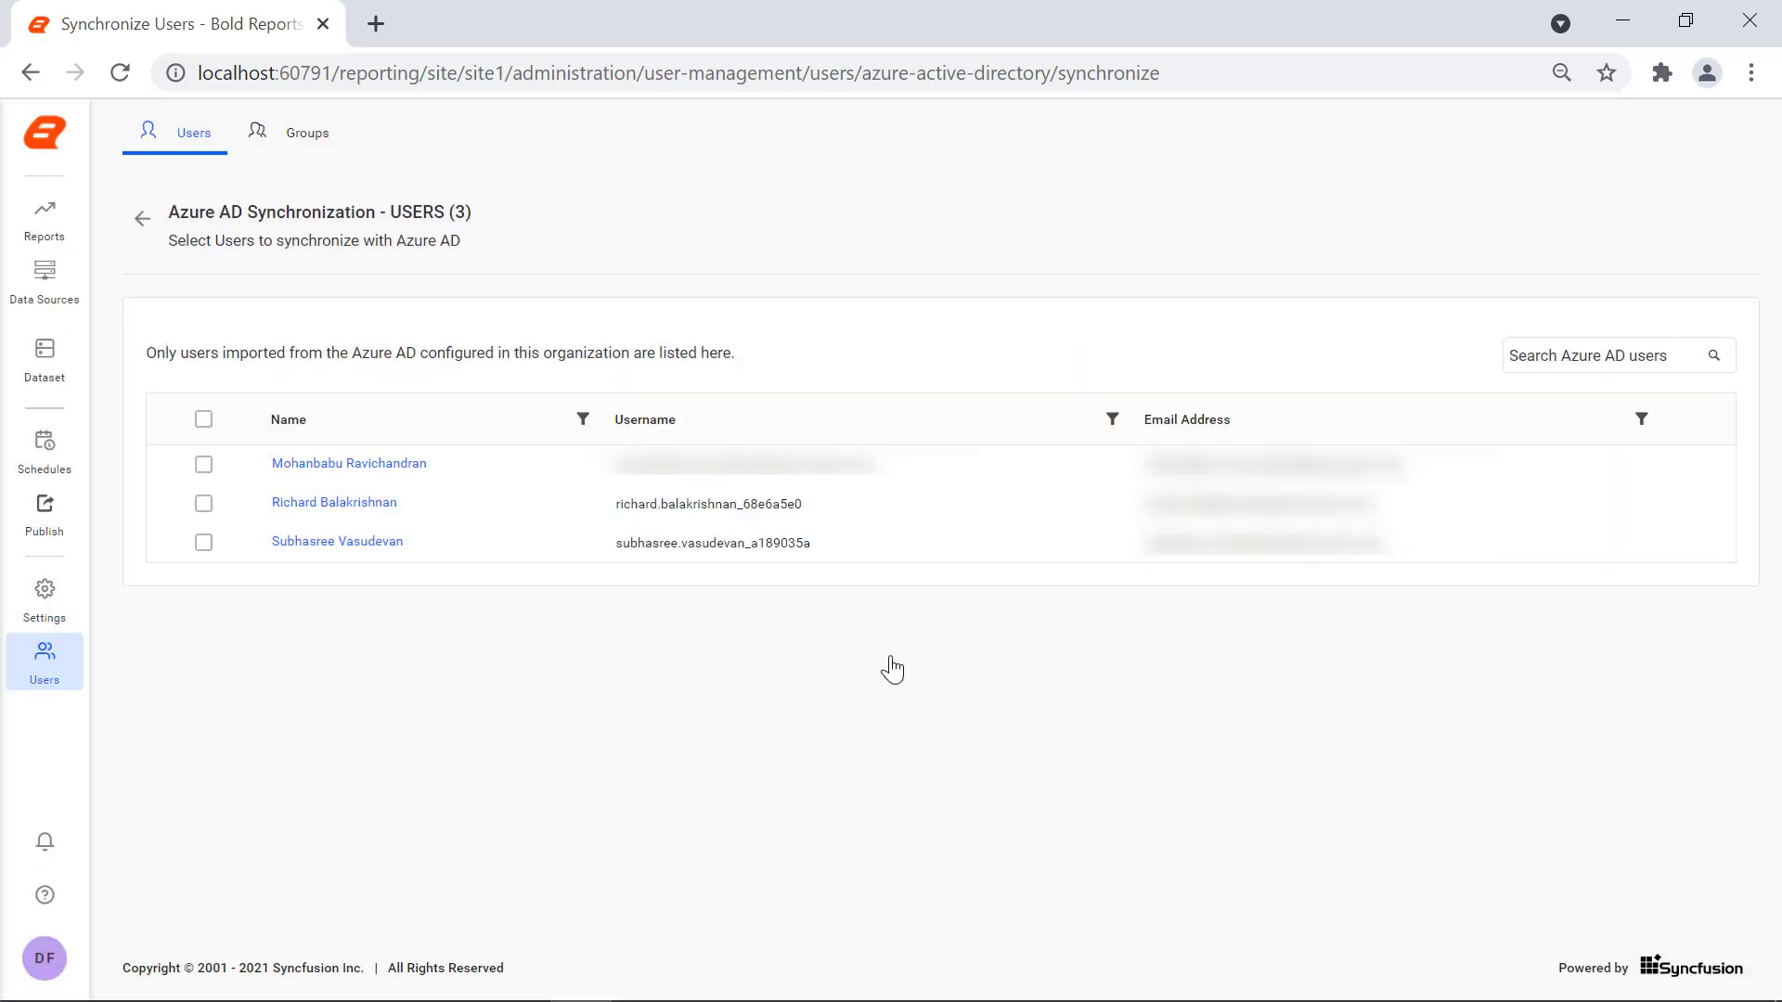
# Step: Synchronize the Bold Reports Core group with Azure AD and dismiss the result dialog
pyautogui.click(319, 148)
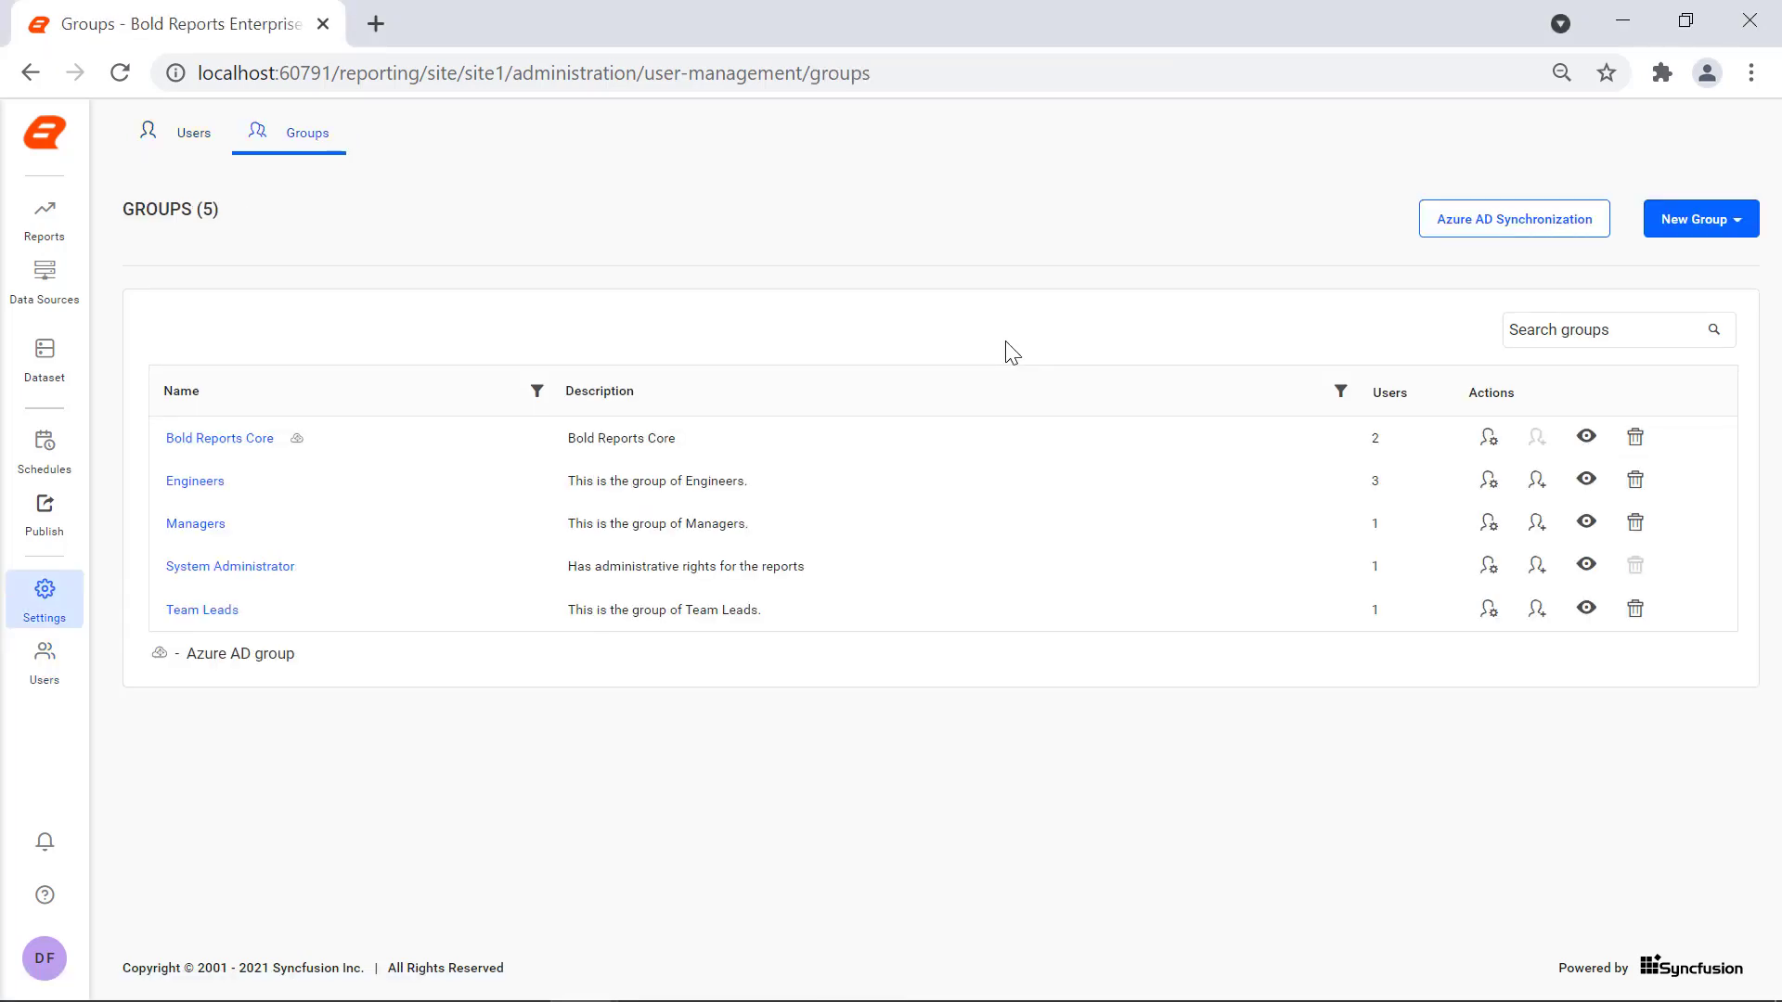
pyautogui.click(1501, 223)
pyautogui.click(178, 471)
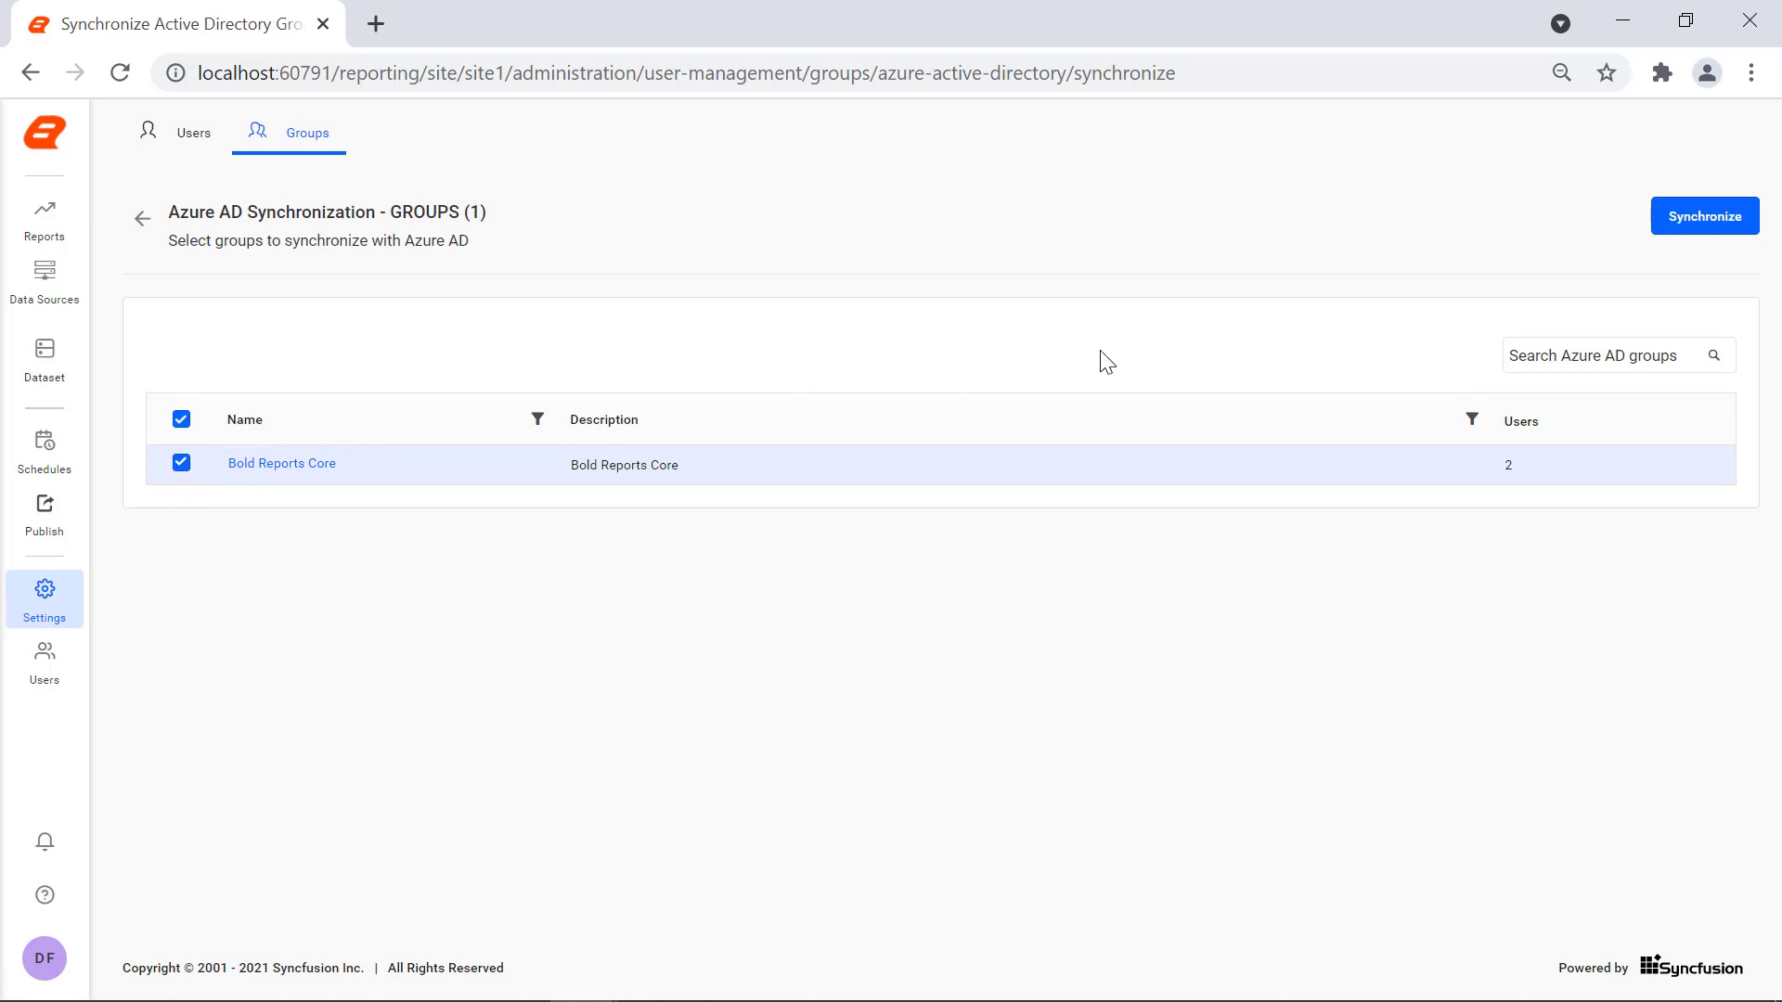
pyautogui.click(1702, 238)
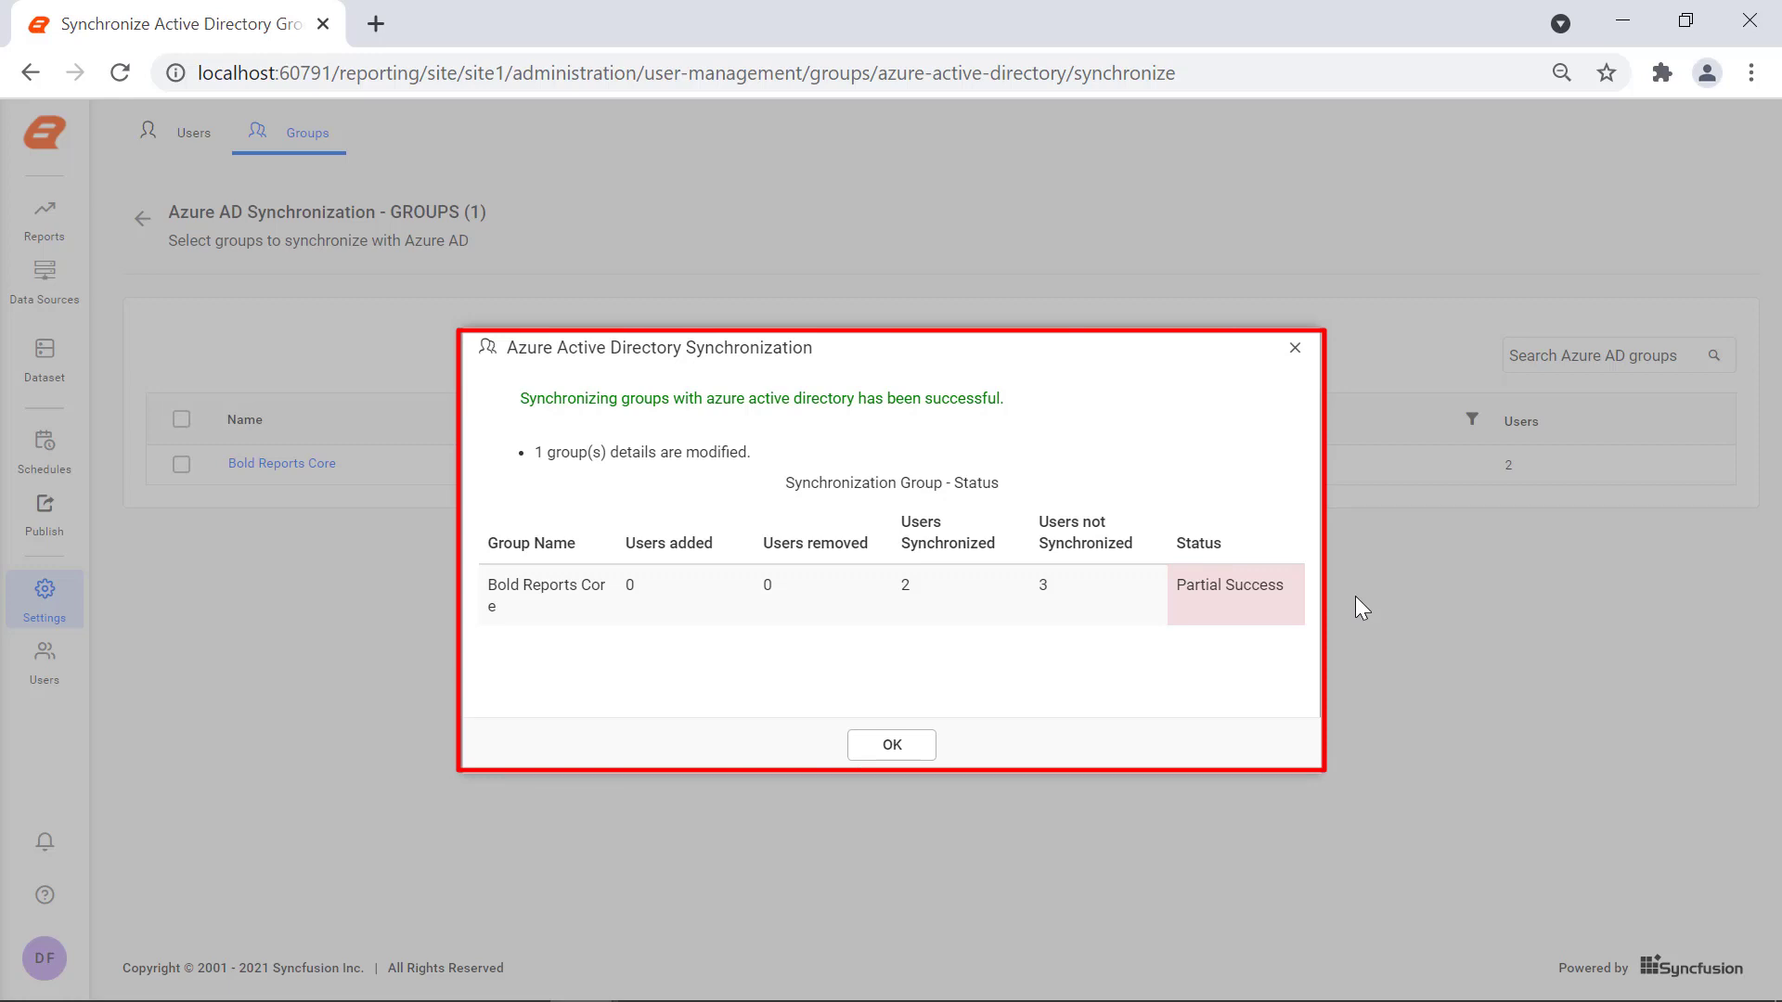
pyautogui.click(892, 748)
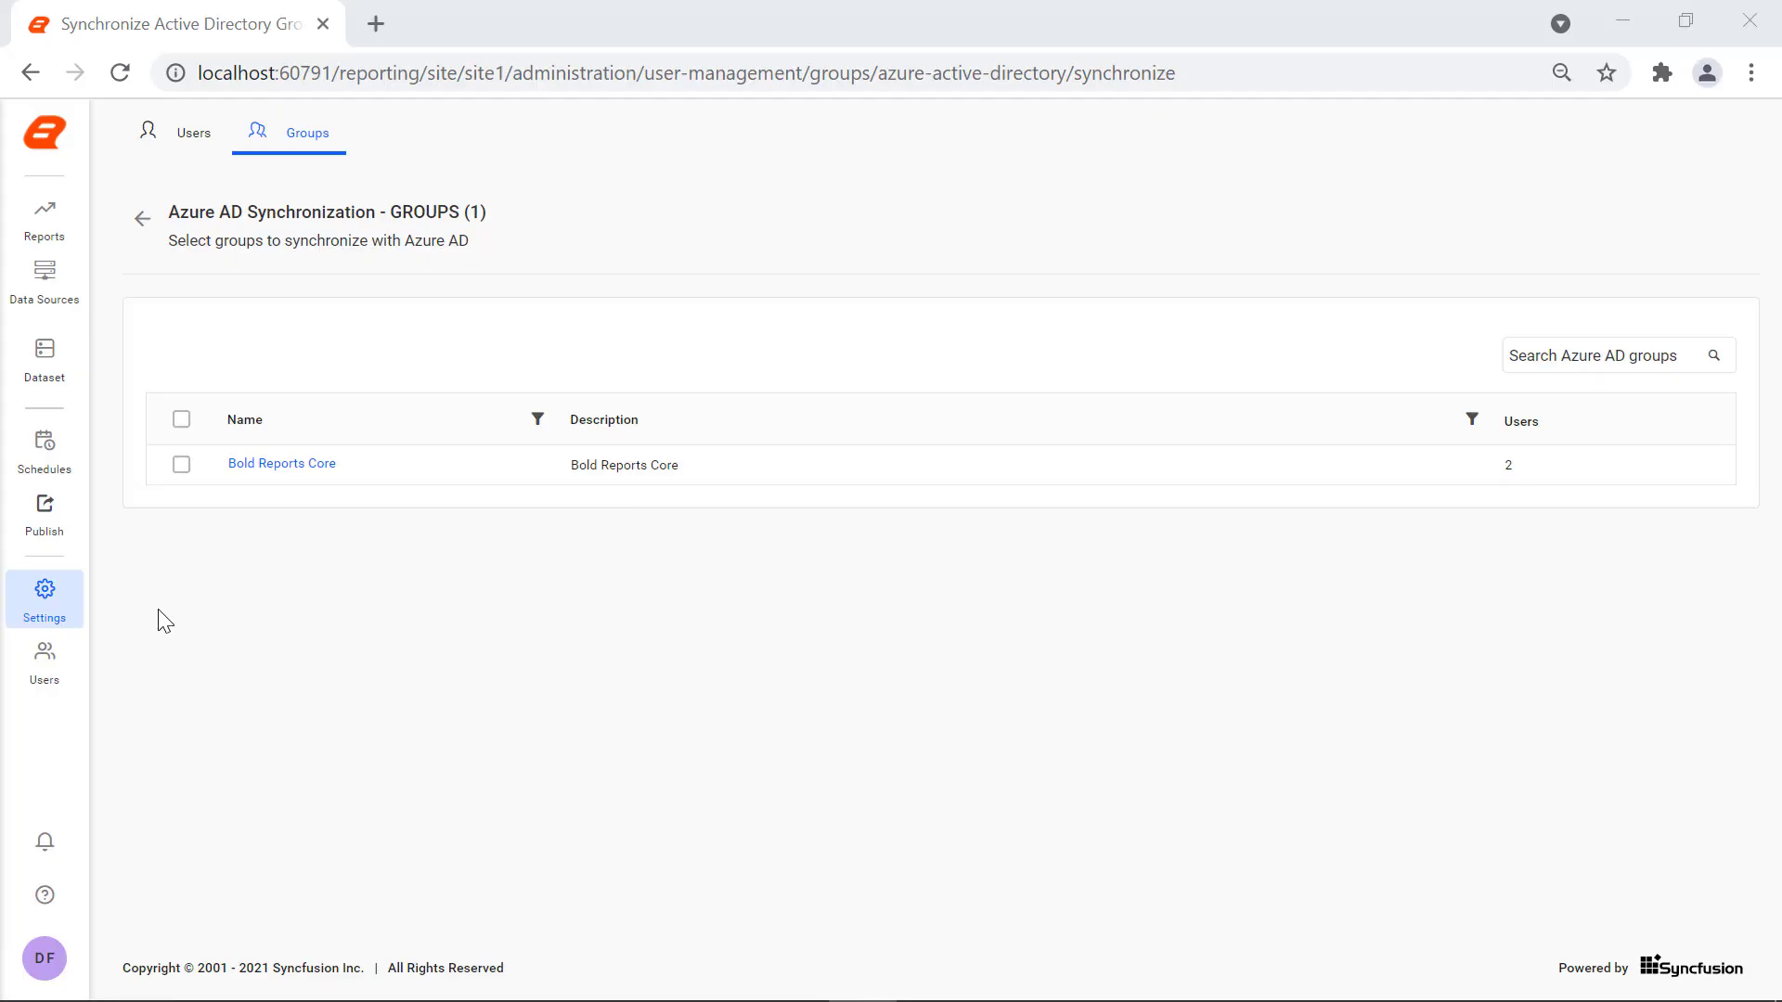
# Step: Enable Azure AD scheduled synchronization in the authentication settings, recurring daily every 1 day at 09:33 AM, and save it
pyautogui.click(68, 617)
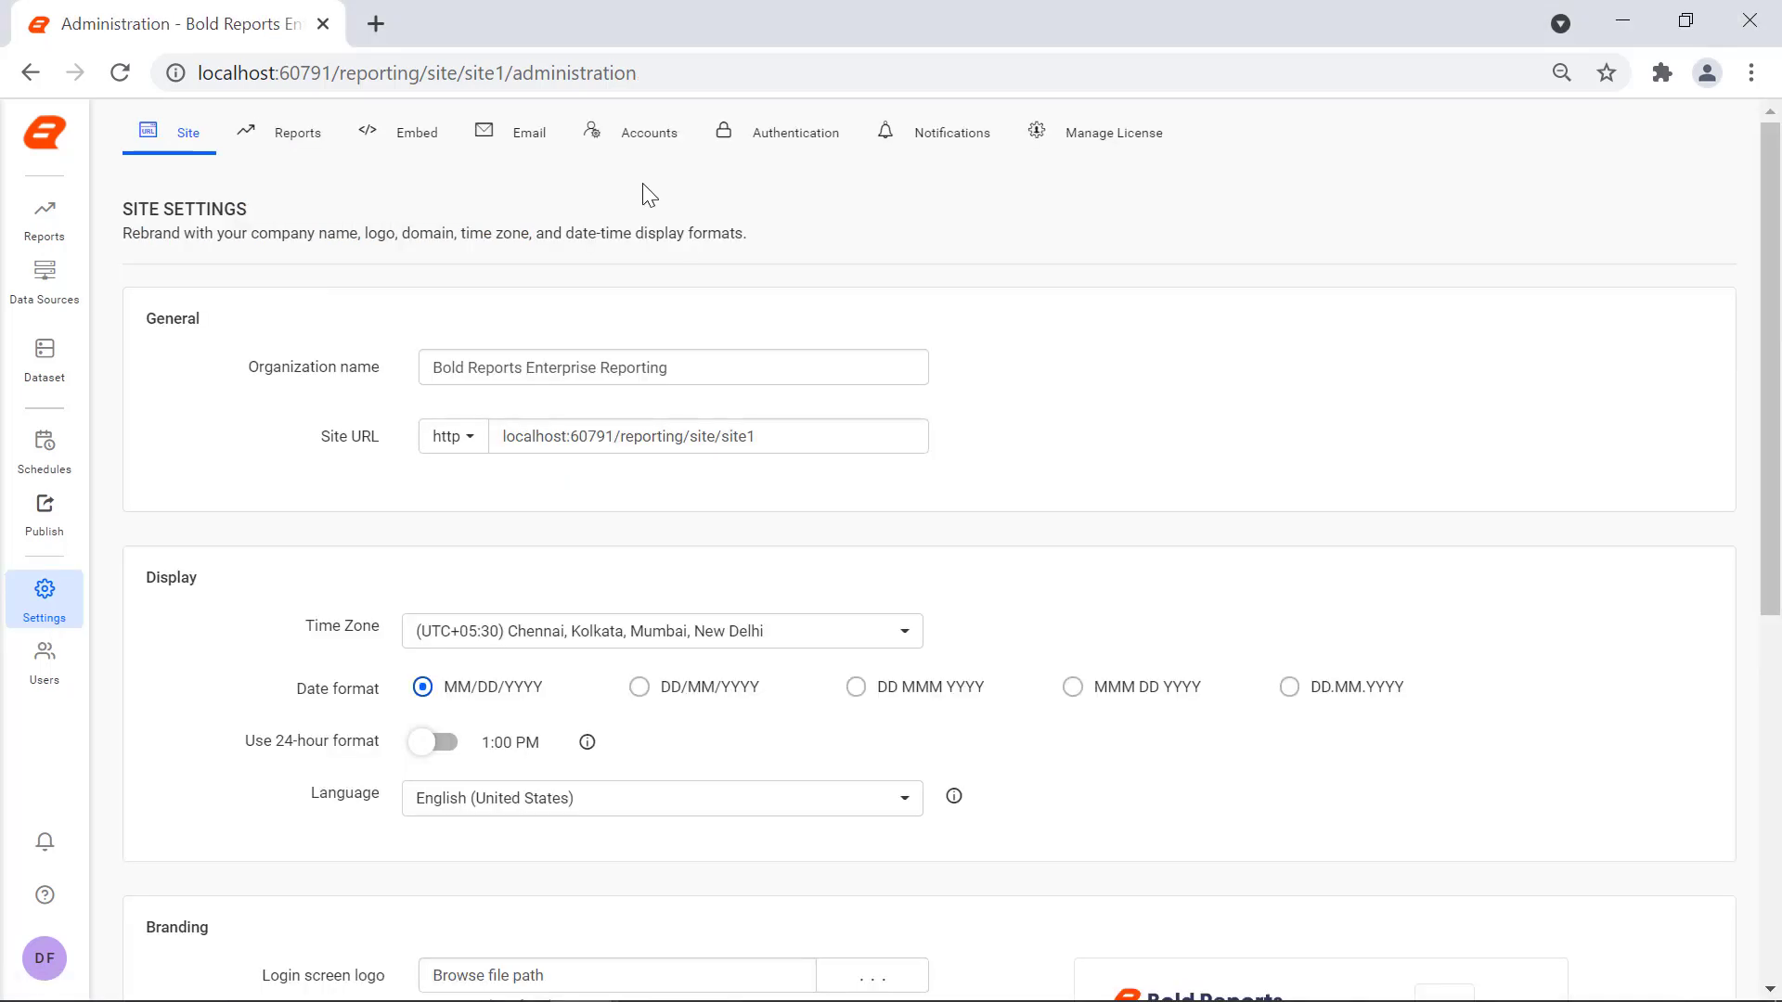
pyautogui.click(779, 148)
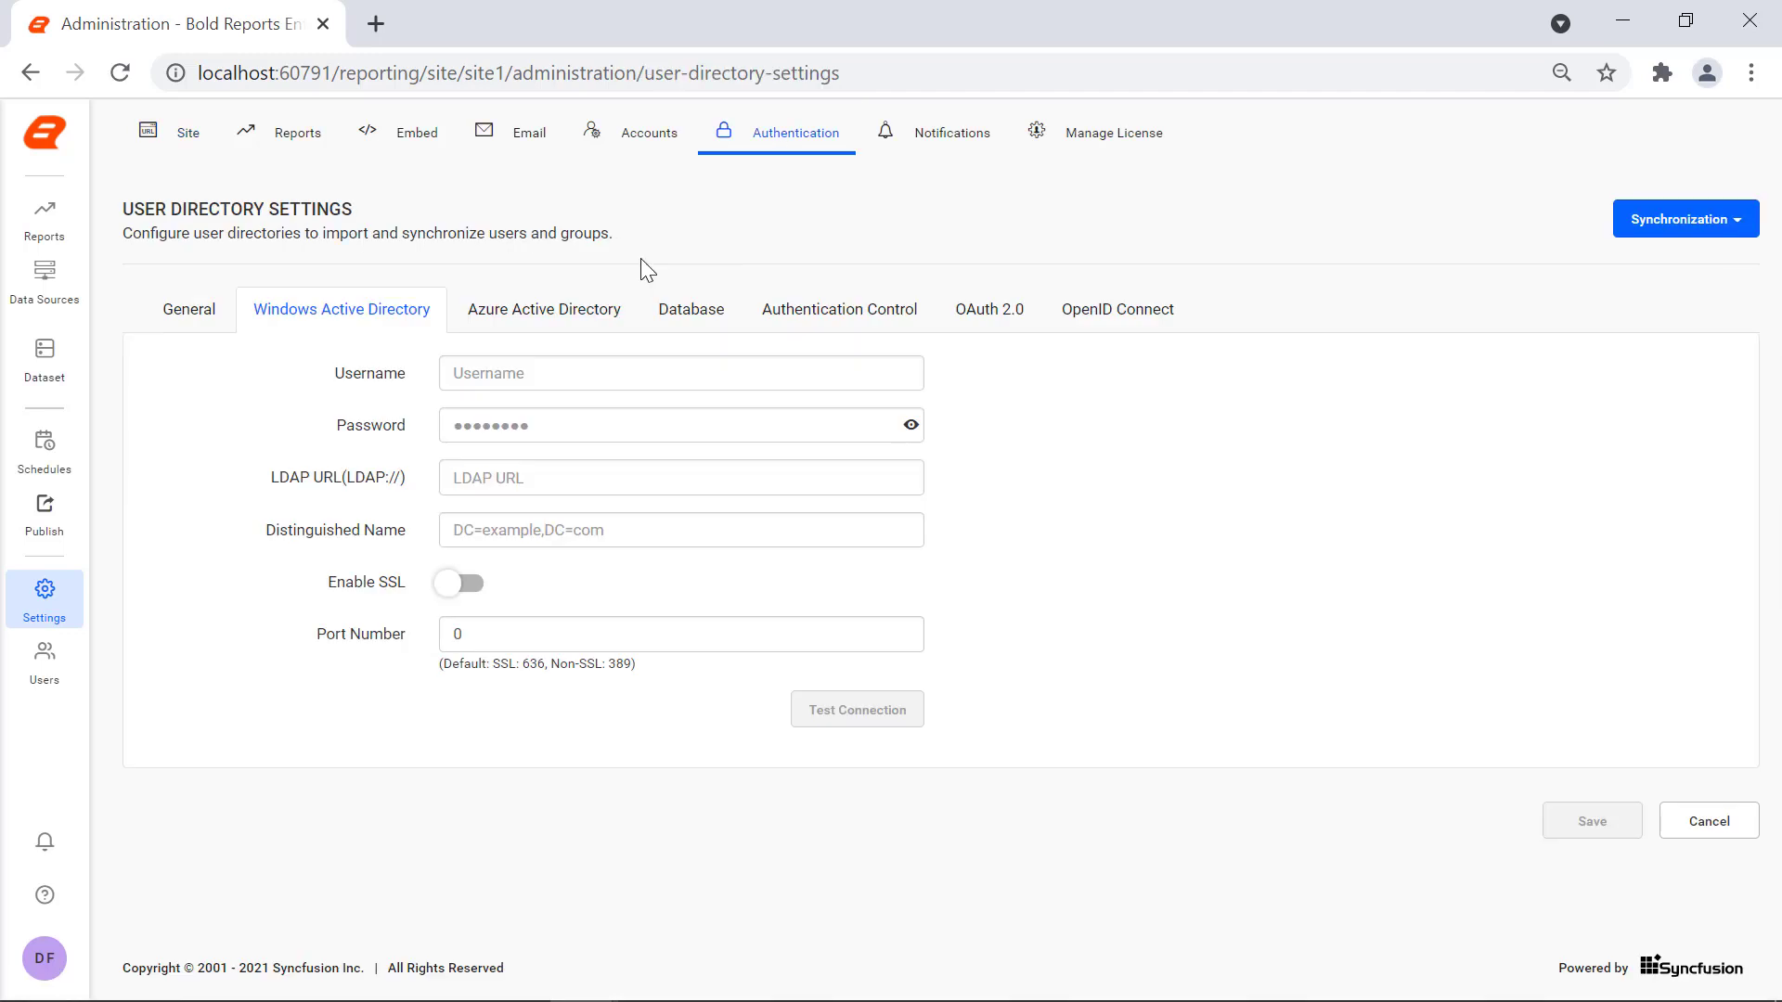
pyautogui.click(604, 318)
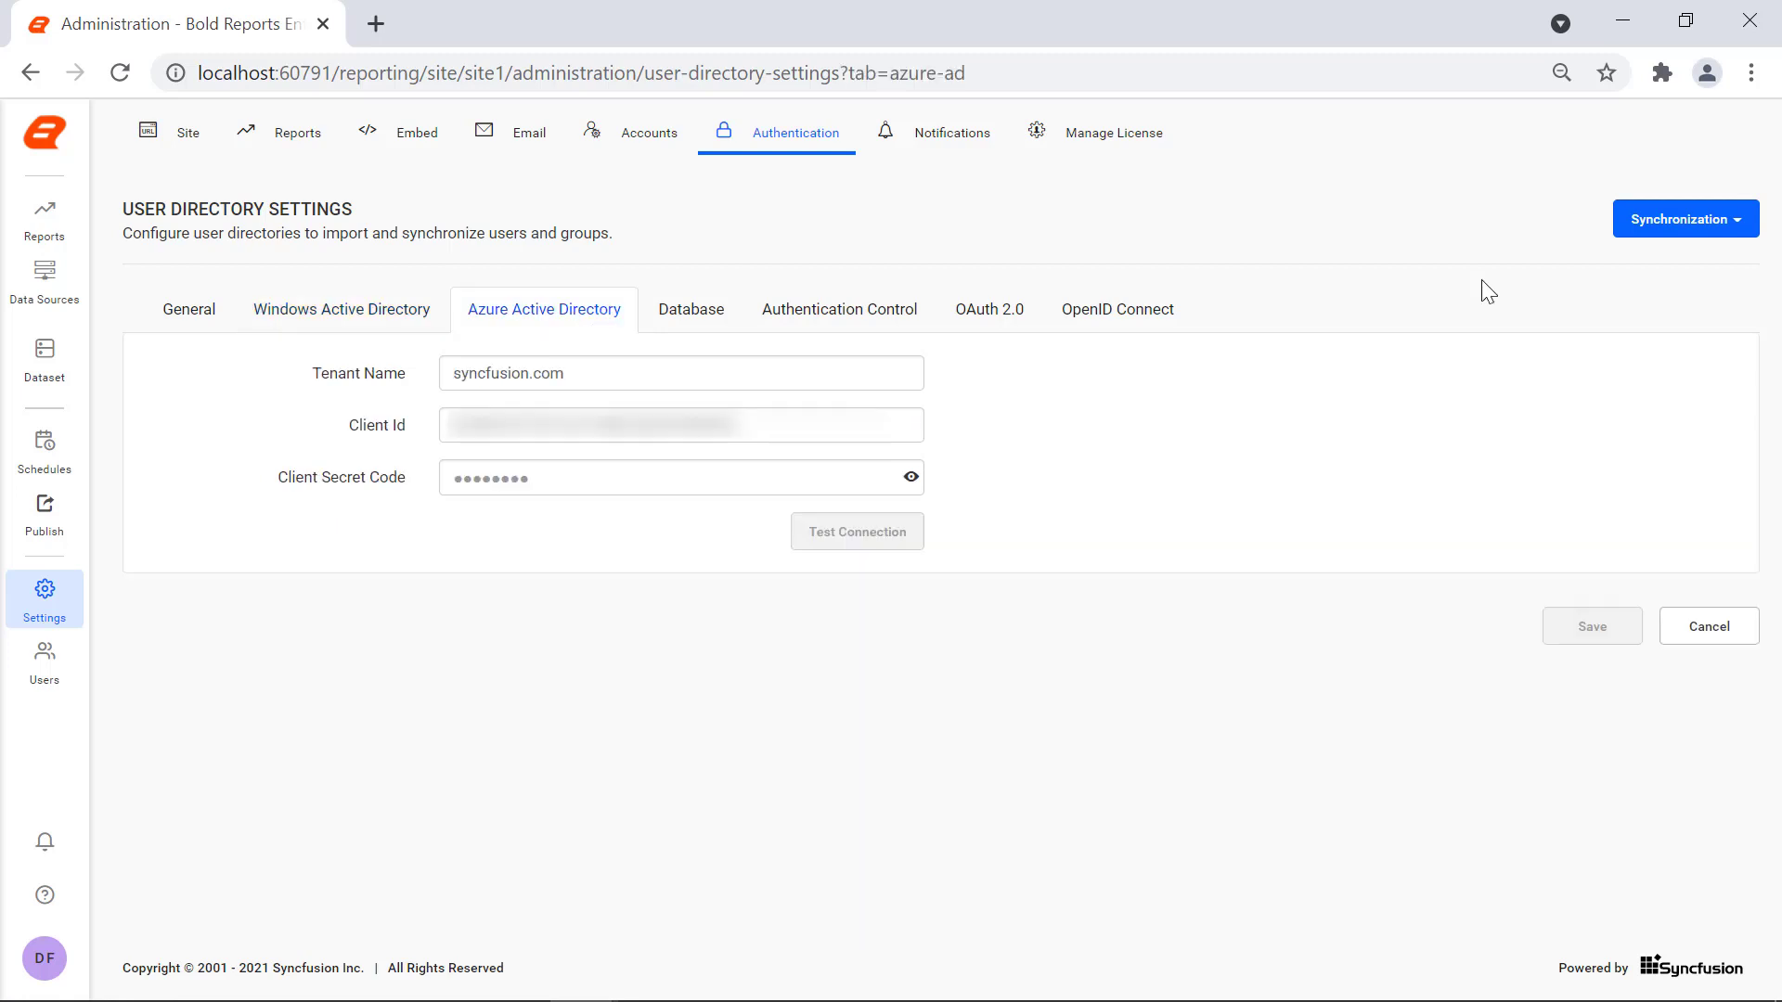
pyautogui.click(1666, 239)
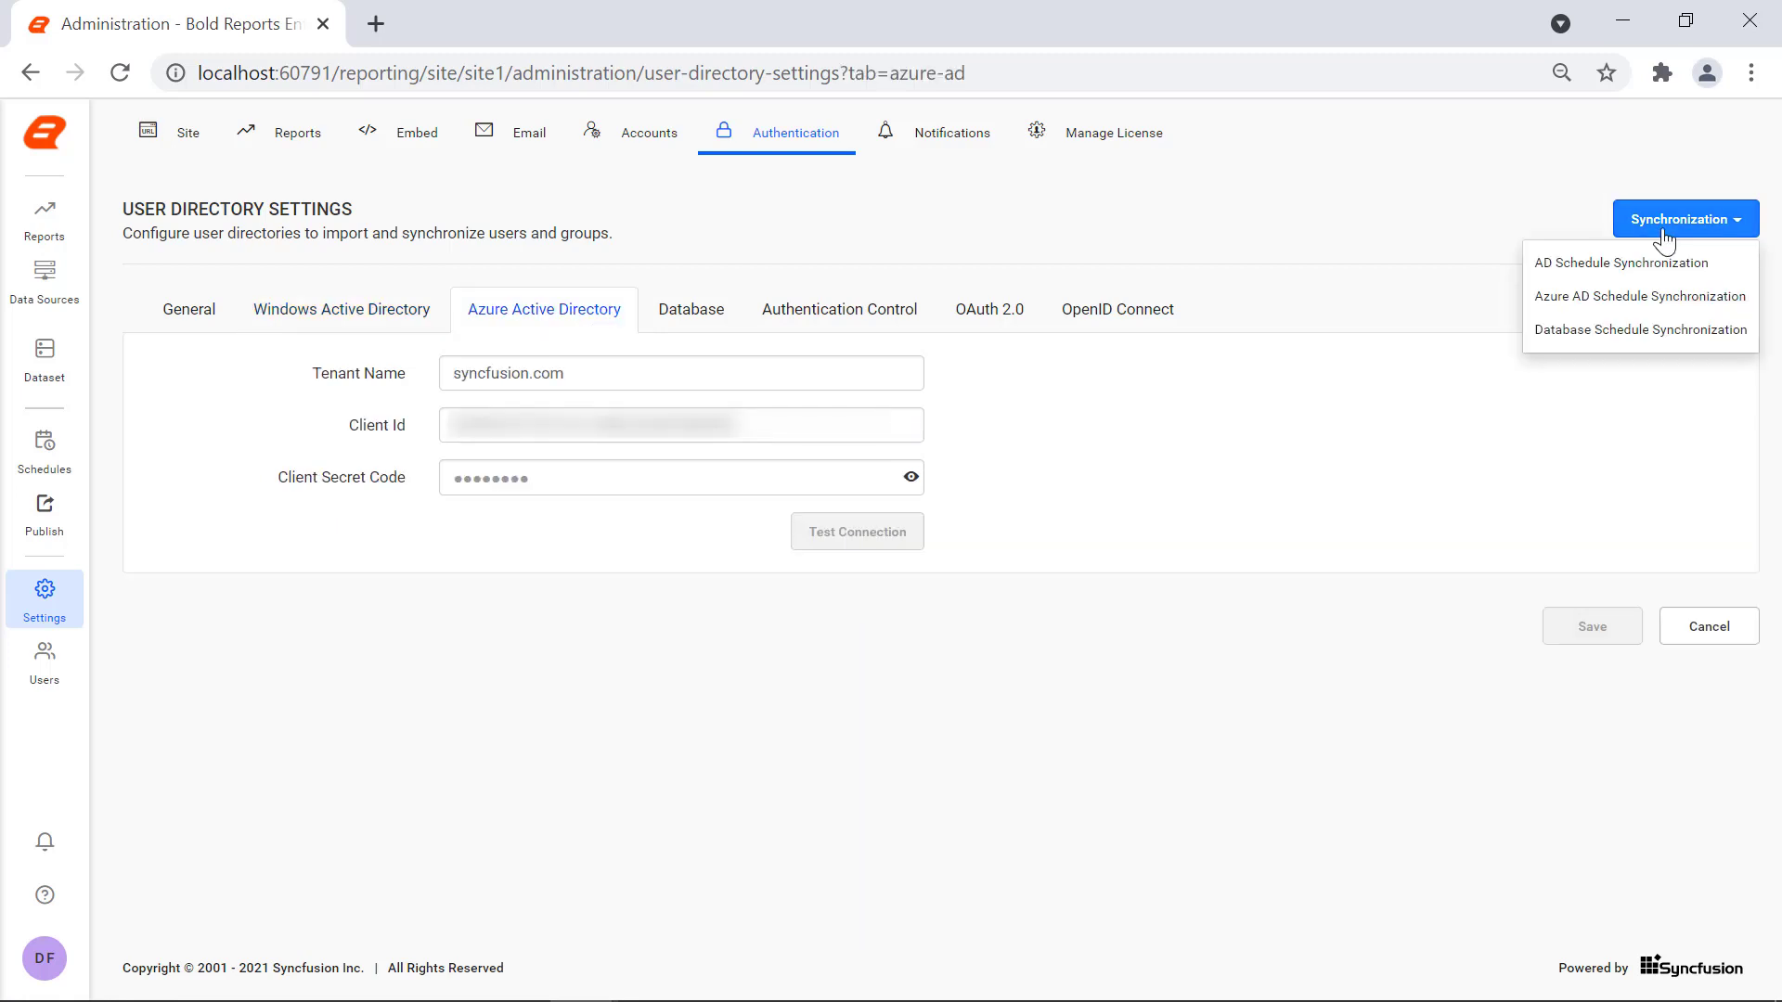
pyautogui.click(1666, 299)
pyautogui.click(133, 322)
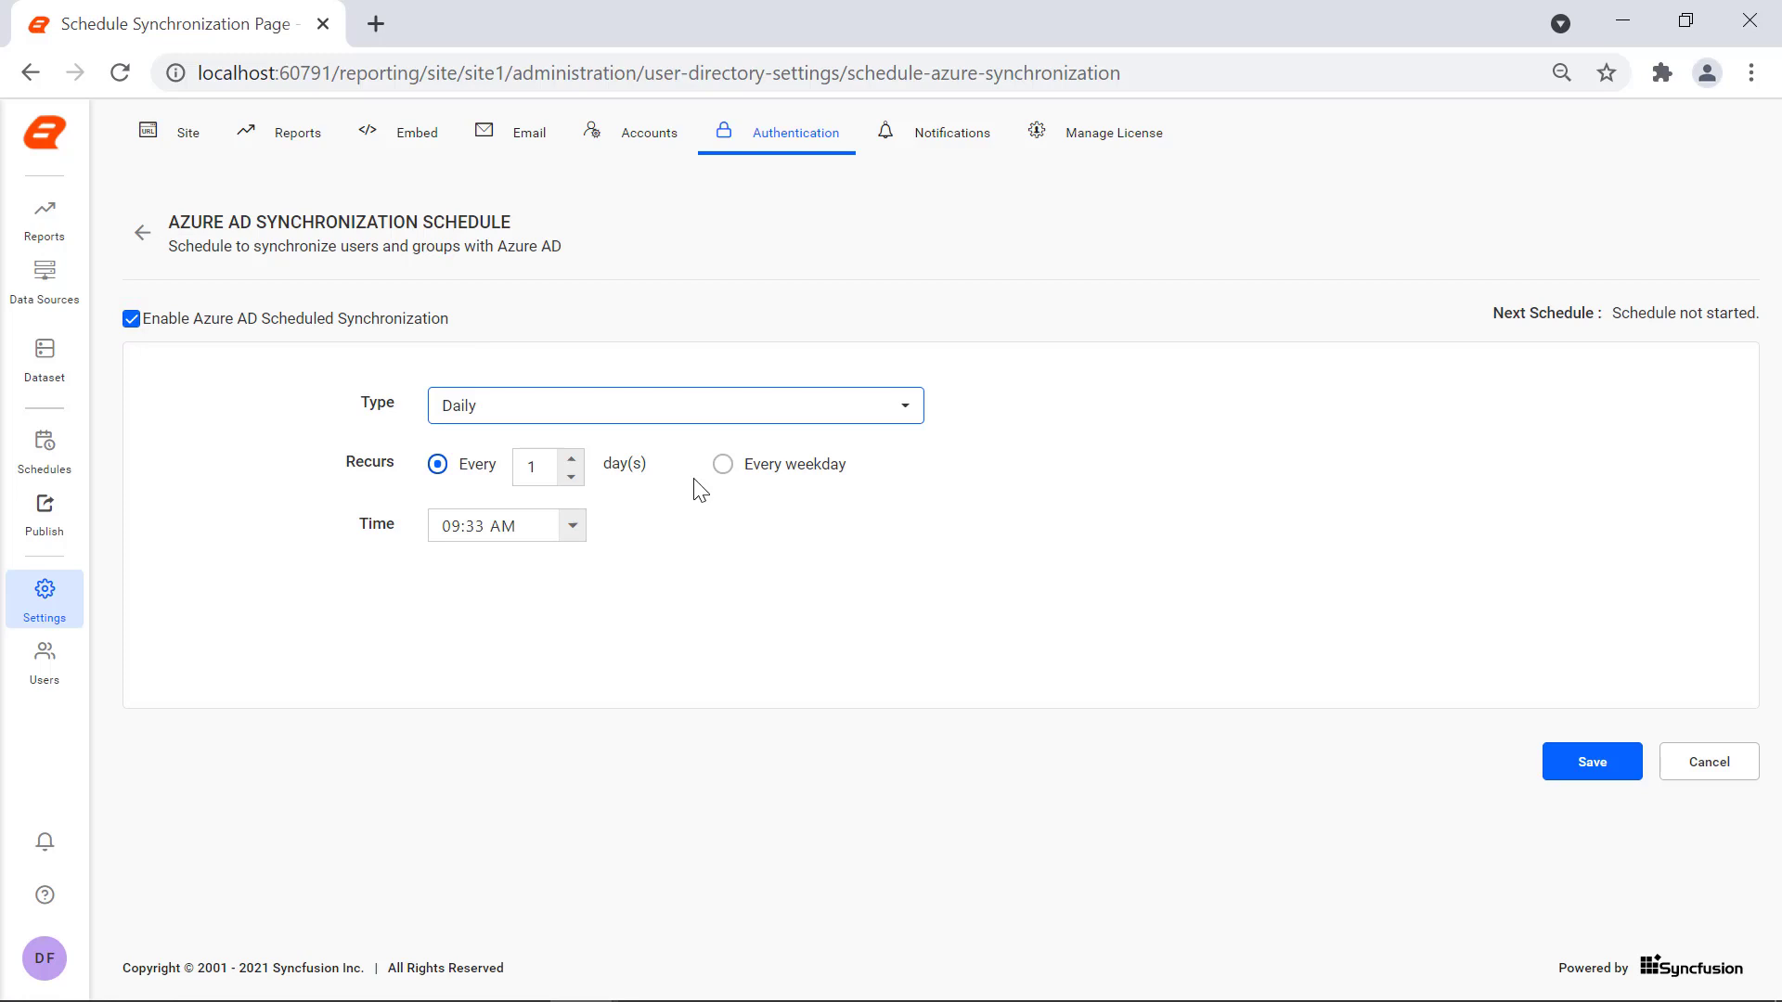
pyautogui.click(1578, 766)
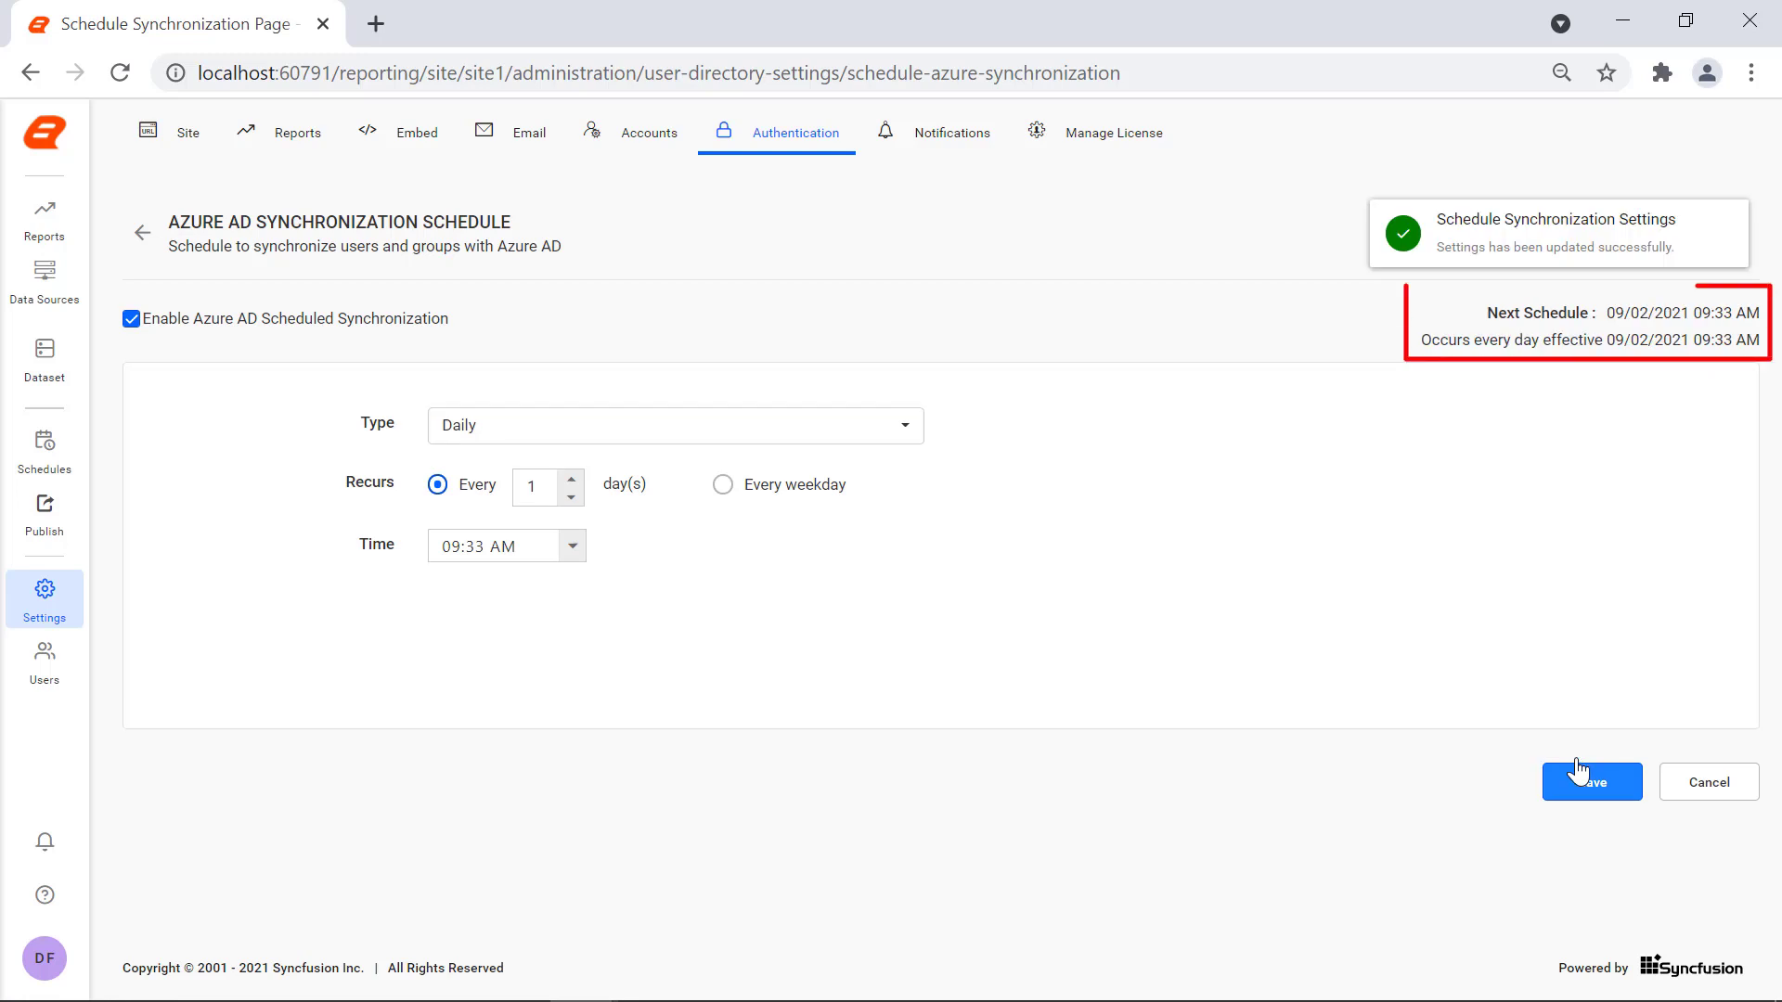